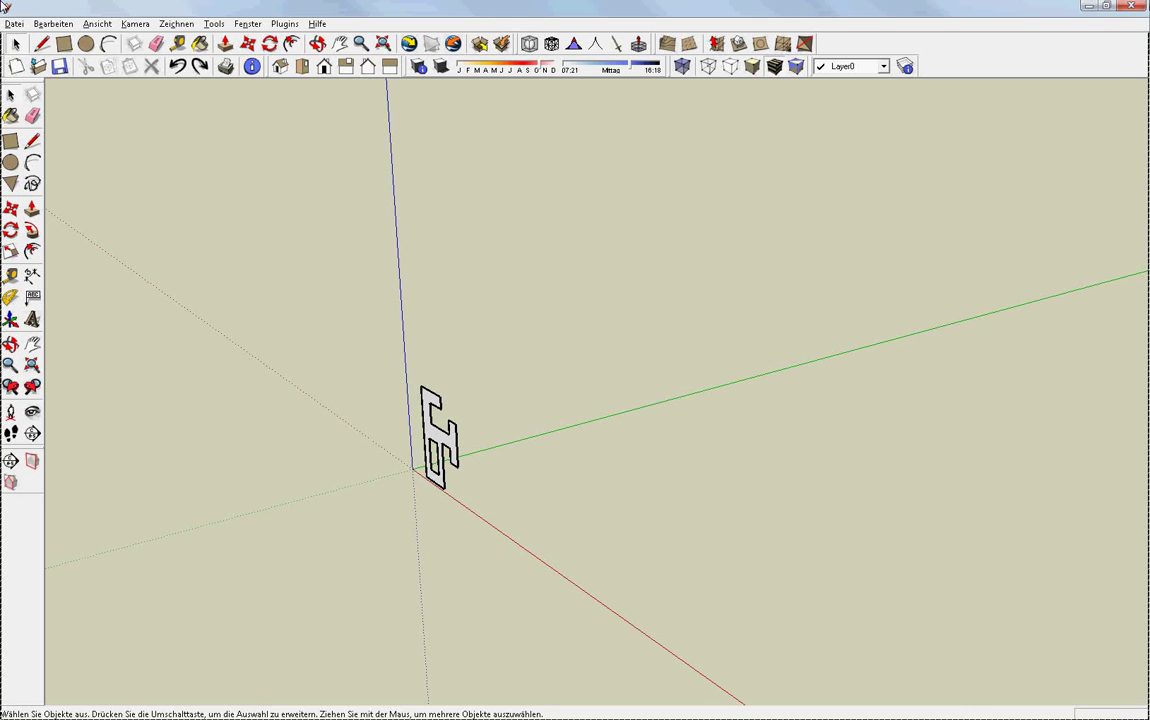
Push/pull the slotted profile along the green axis into a rail about 74 m long
mouse_move(393, 414)
middle_mouse_down()
mouse_move(446, 427)
mouse_move(498, 470)
middle_mouse_up()
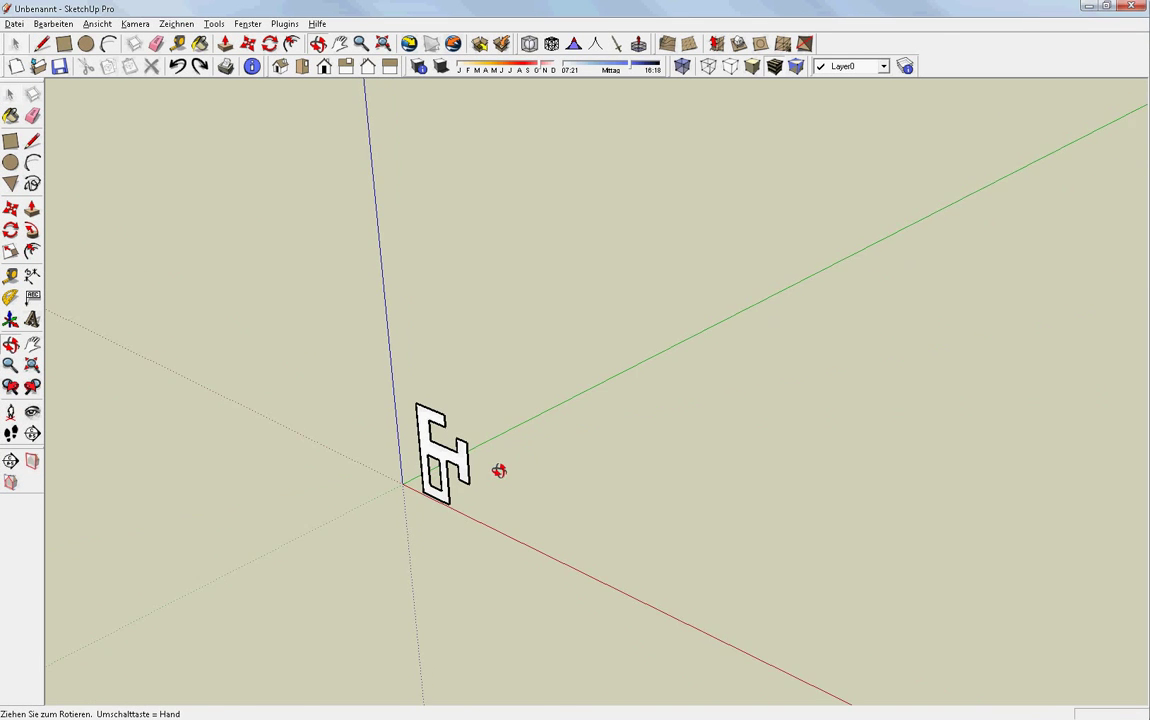
left_click(32, 207)
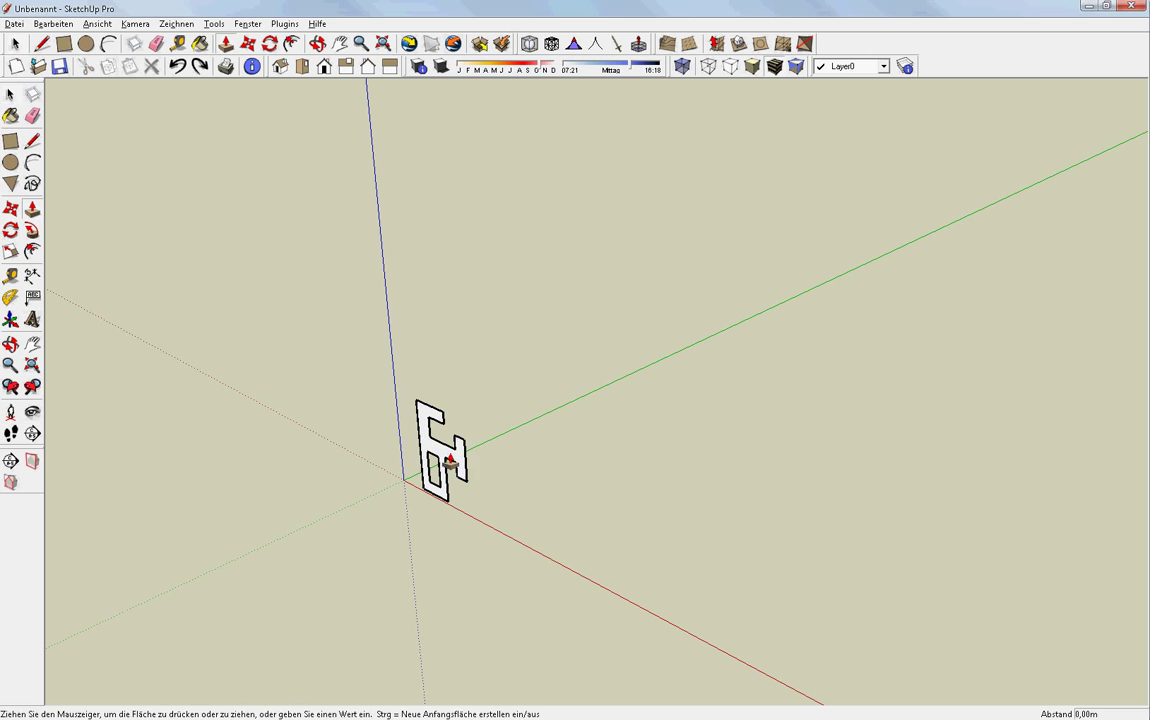
left_click_drag(463, 473, 1139, 104)
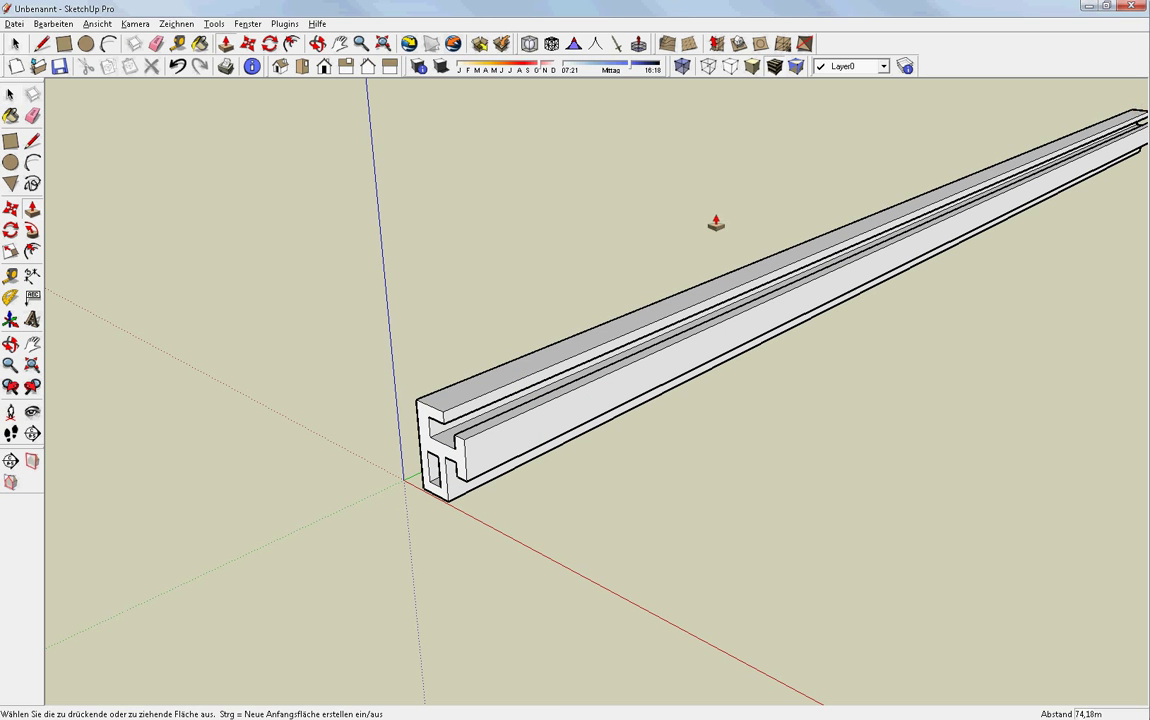
left_click(10, 94)
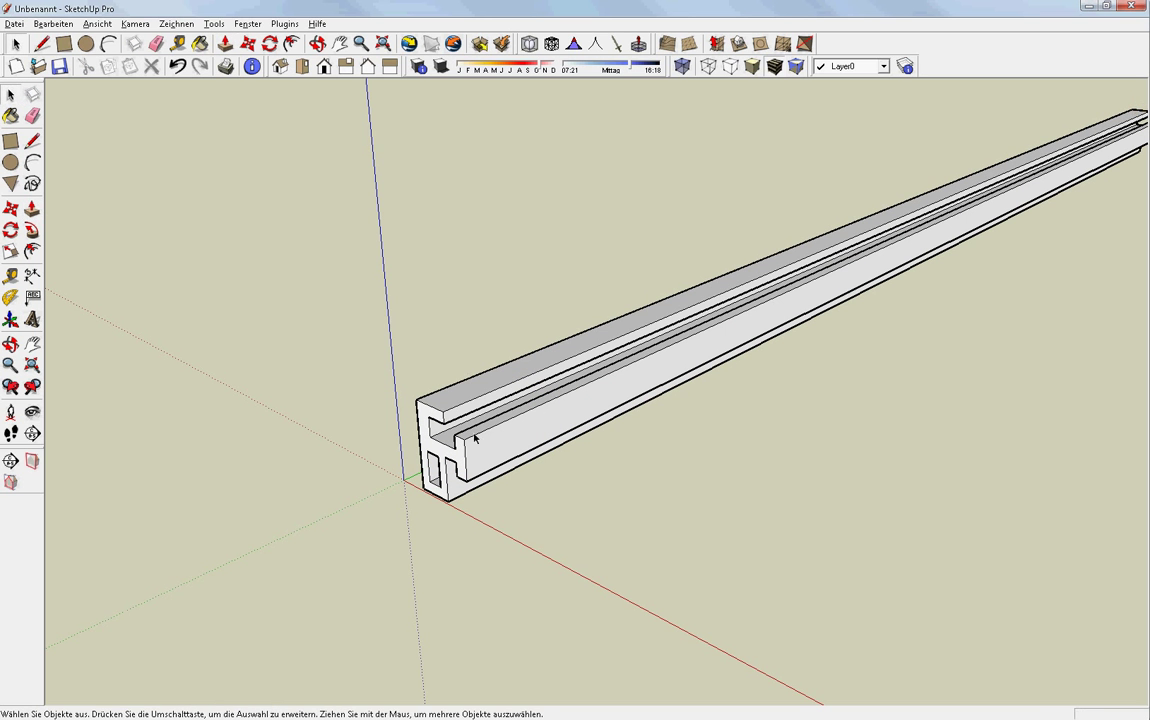
mouse_move(482, 438)
middle_mouse_down()
mouse_move(823, 224)
mouse_move(796, 259)
mouse_move(475, 462)
mouse_move(67, 467)
mouse_move(589, 404)
mouse_move(193, 300)
mouse_move(200, 231)
middle_mouse_up()
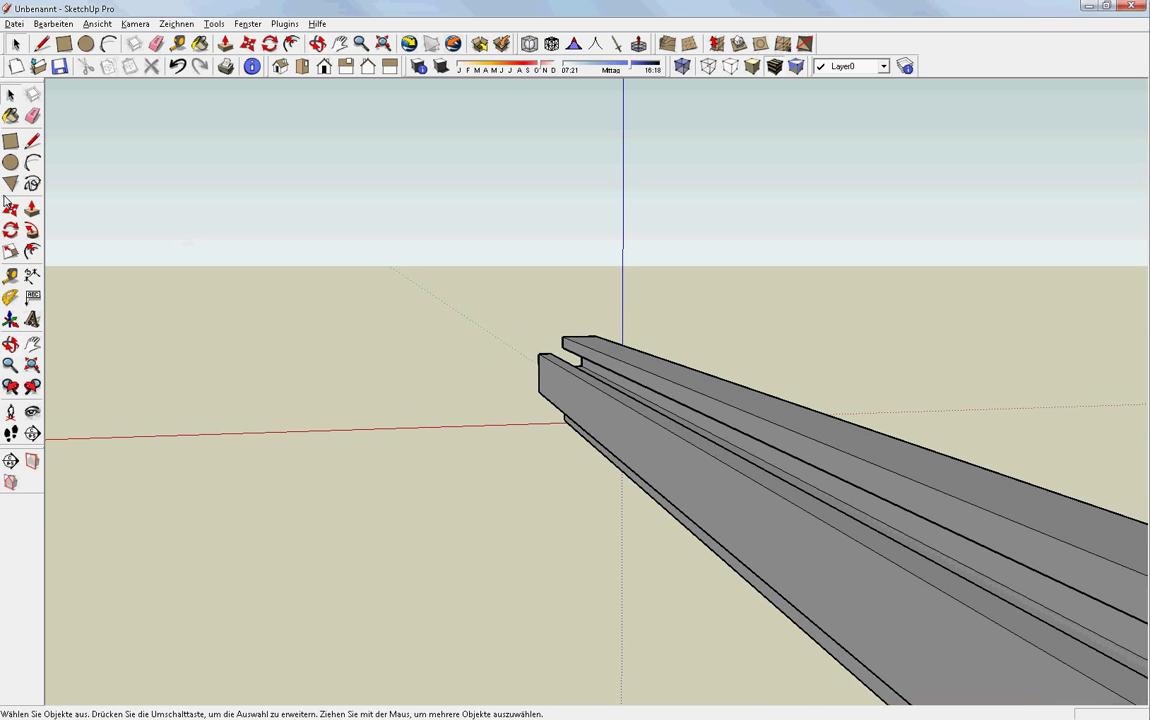
Draw a vertical rectangle about 10.24 m by 9.63 m beside the rail's front end
left_click(10, 141)
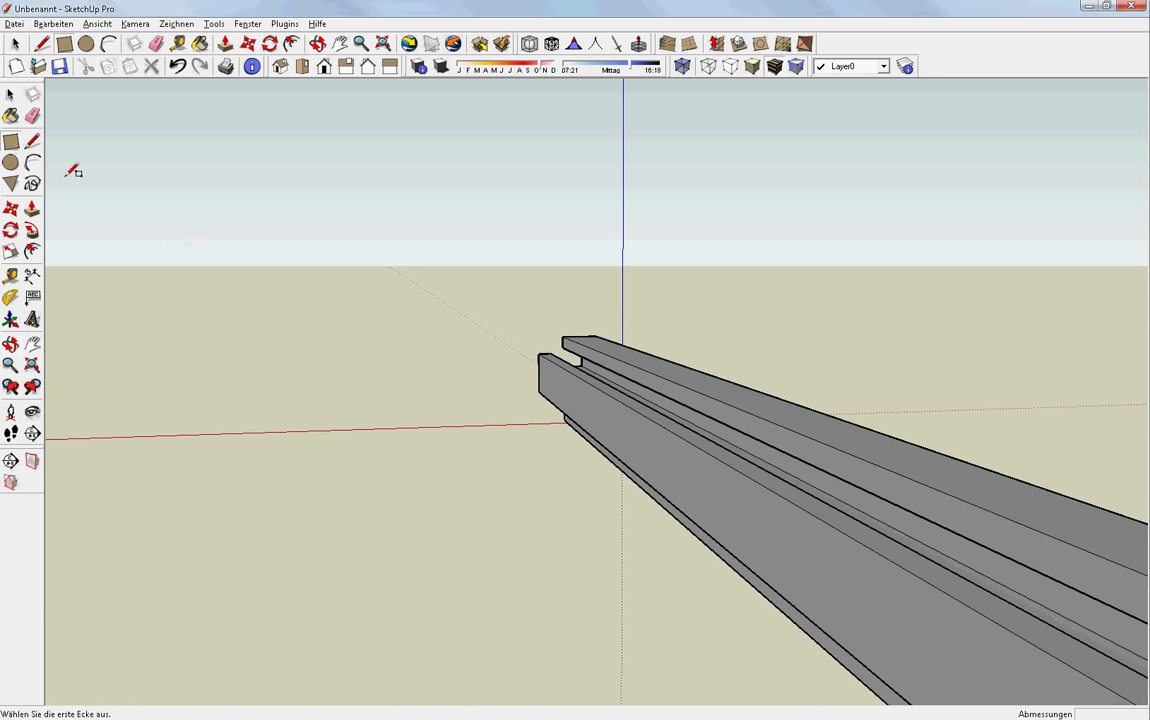
left_click(458, 400)
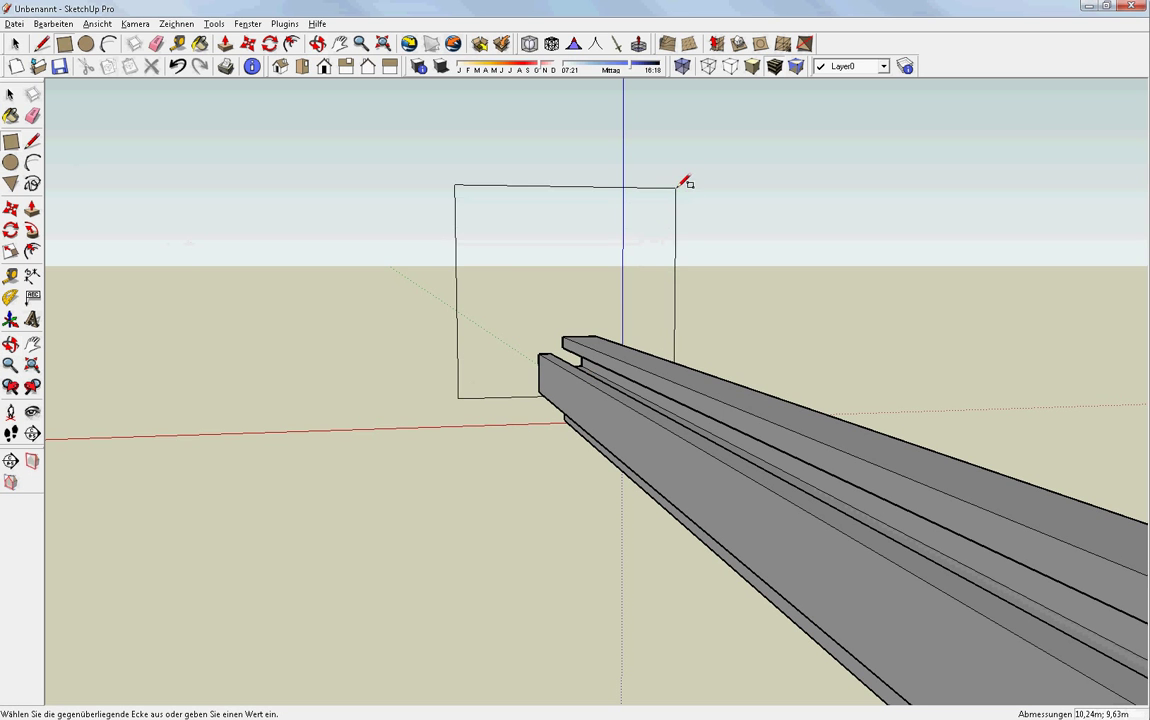
left_click(684, 183)
left_click(10, 94)
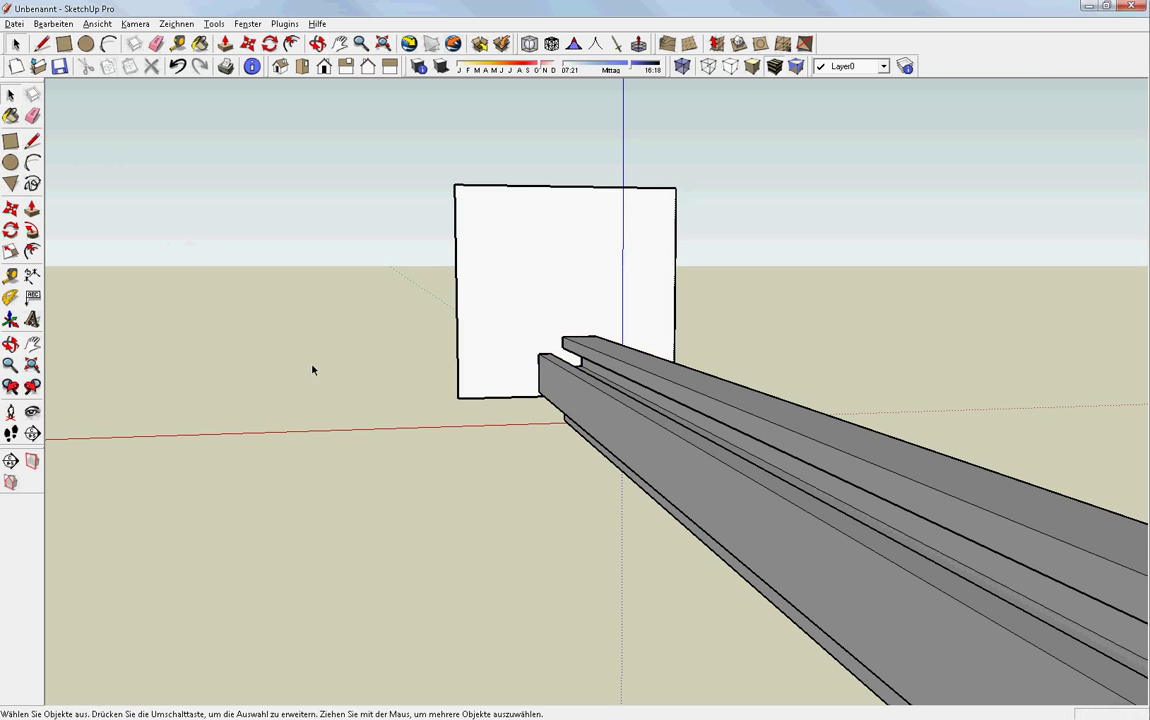
mouse_move(313, 367)
middle_mouse_down()
mouse_move(685, 492)
mouse_move(480, 386)
middle_mouse_up()
Turn the rectangle face into a group using Gruppieren
left_click(396, 296)
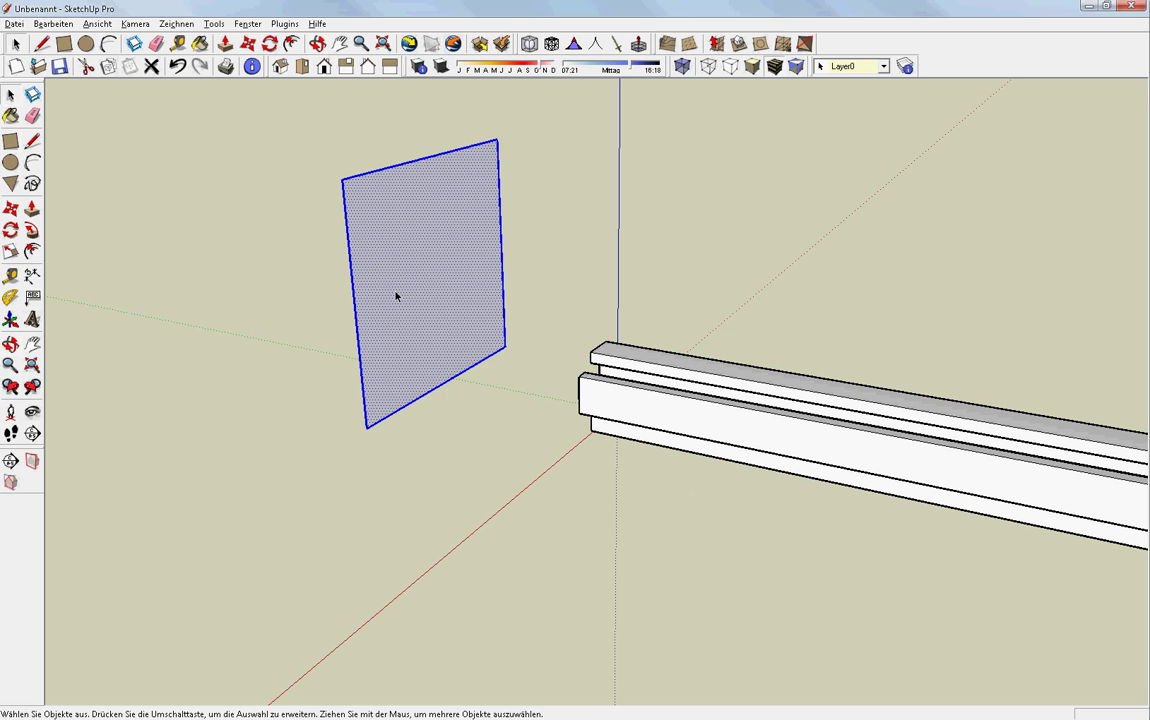
right_click(396, 296)
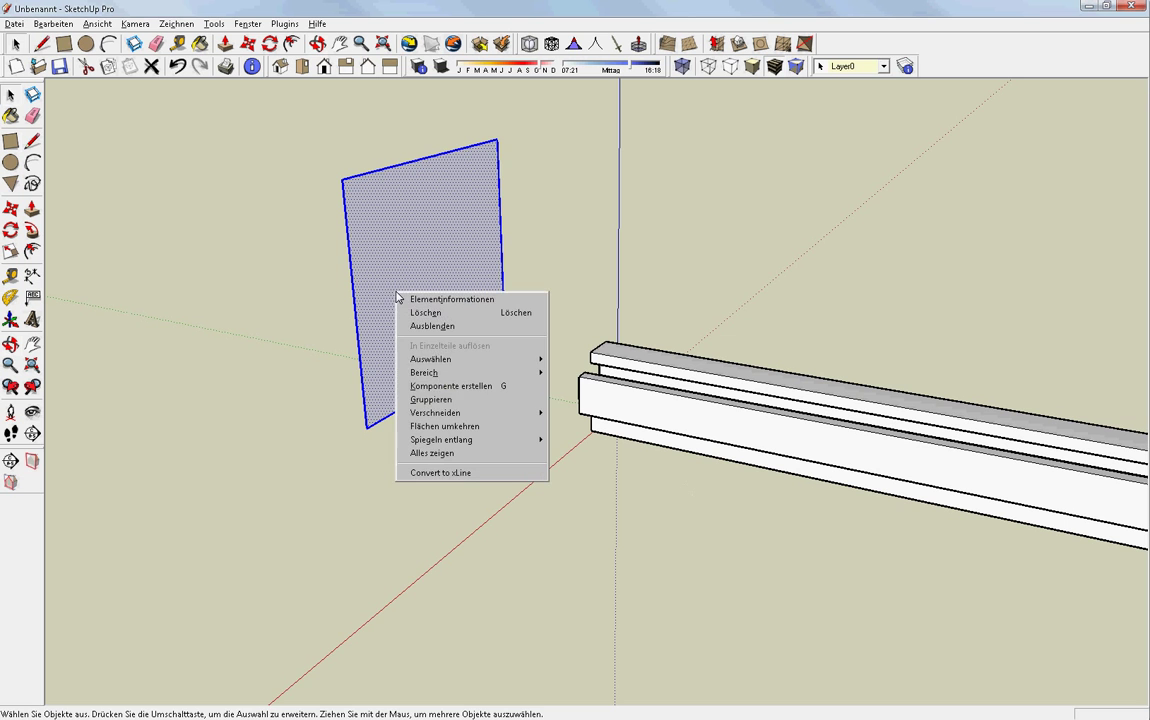
left_click(462, 404)
middle_click_drag(436, 427, 629, 499)
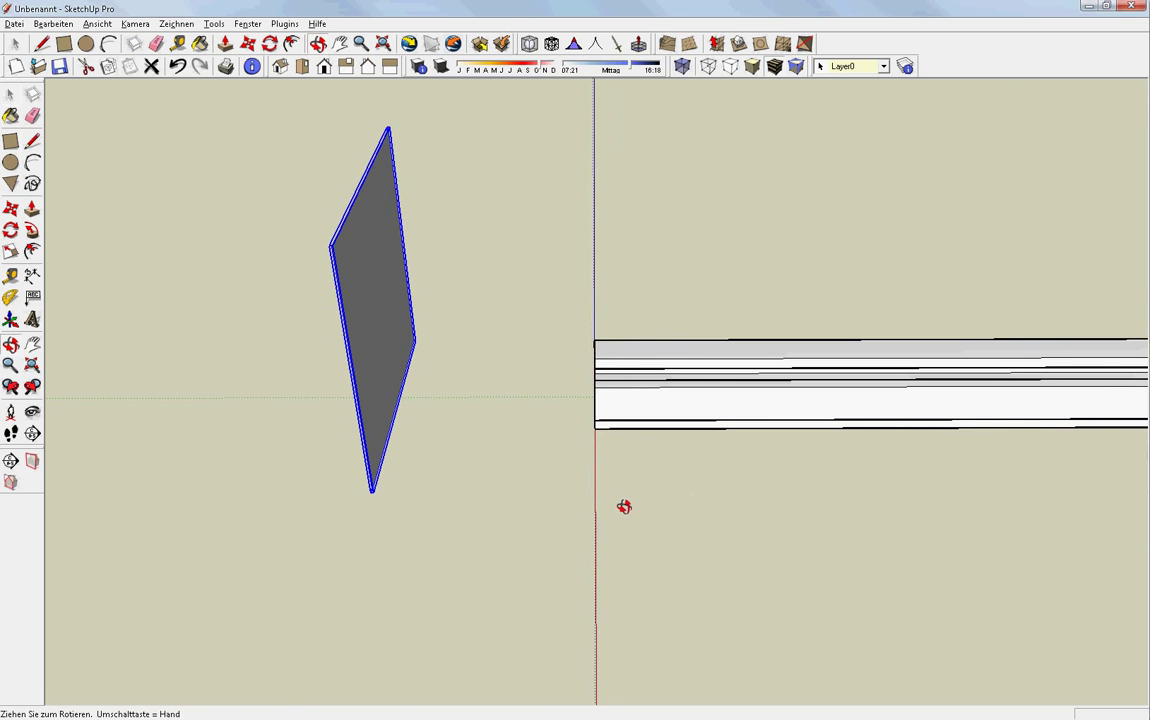
Move the grouped plate about 18.91 m so it crosses the rail just behind its front end
key("m")
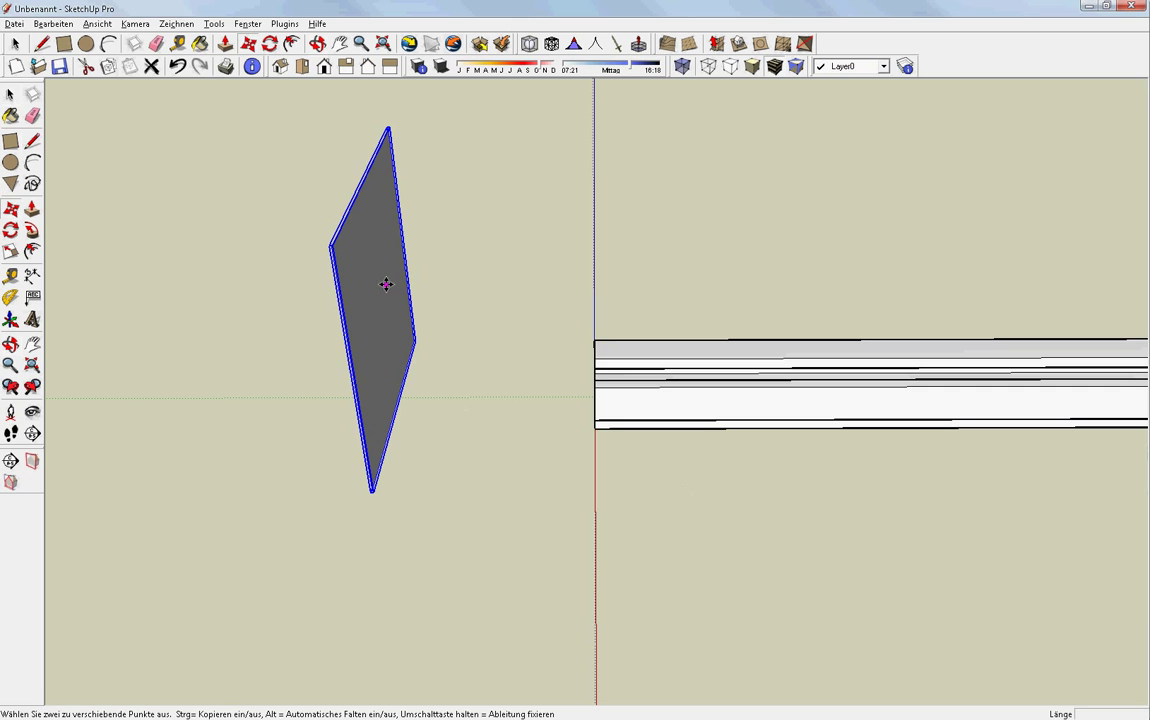
left_click(406, 291)
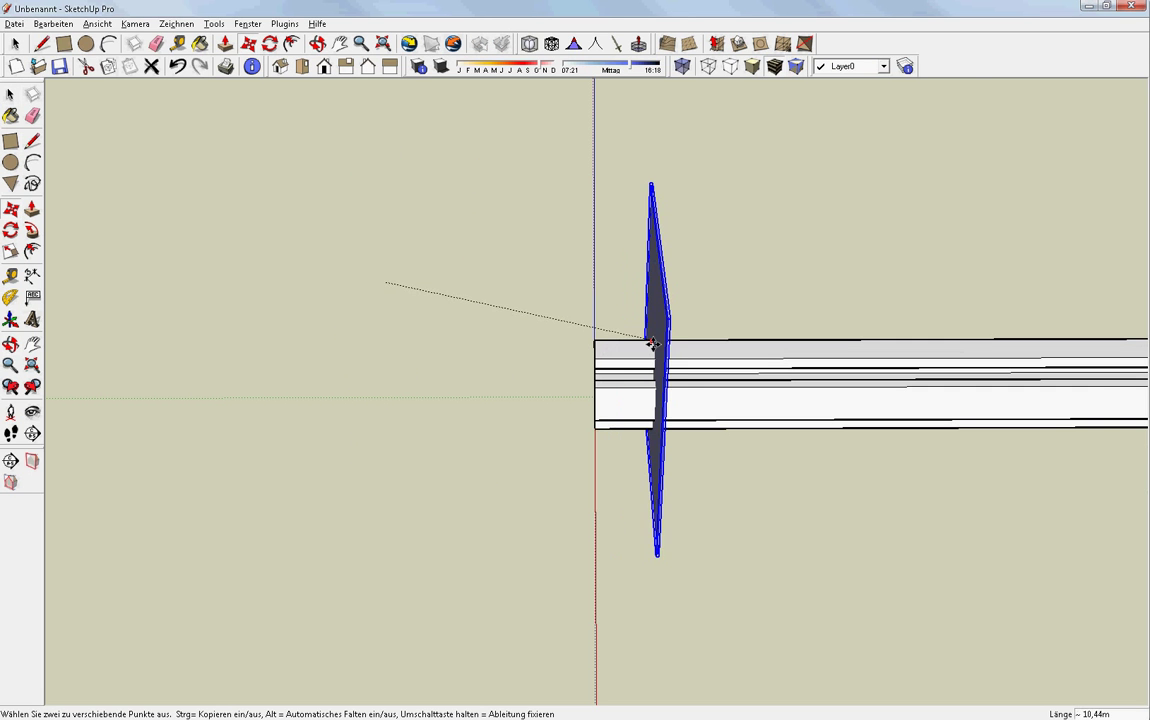
left_click(665, 344)
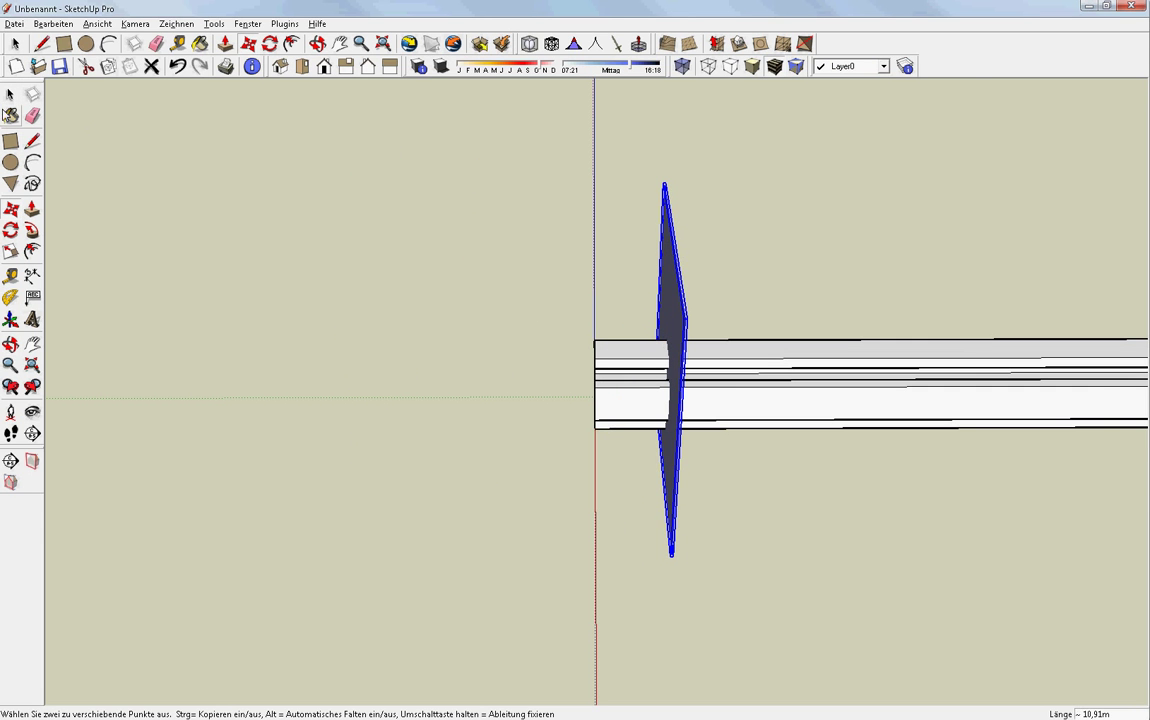
key("o")
left_click_drag(652, 468, 405, 601)
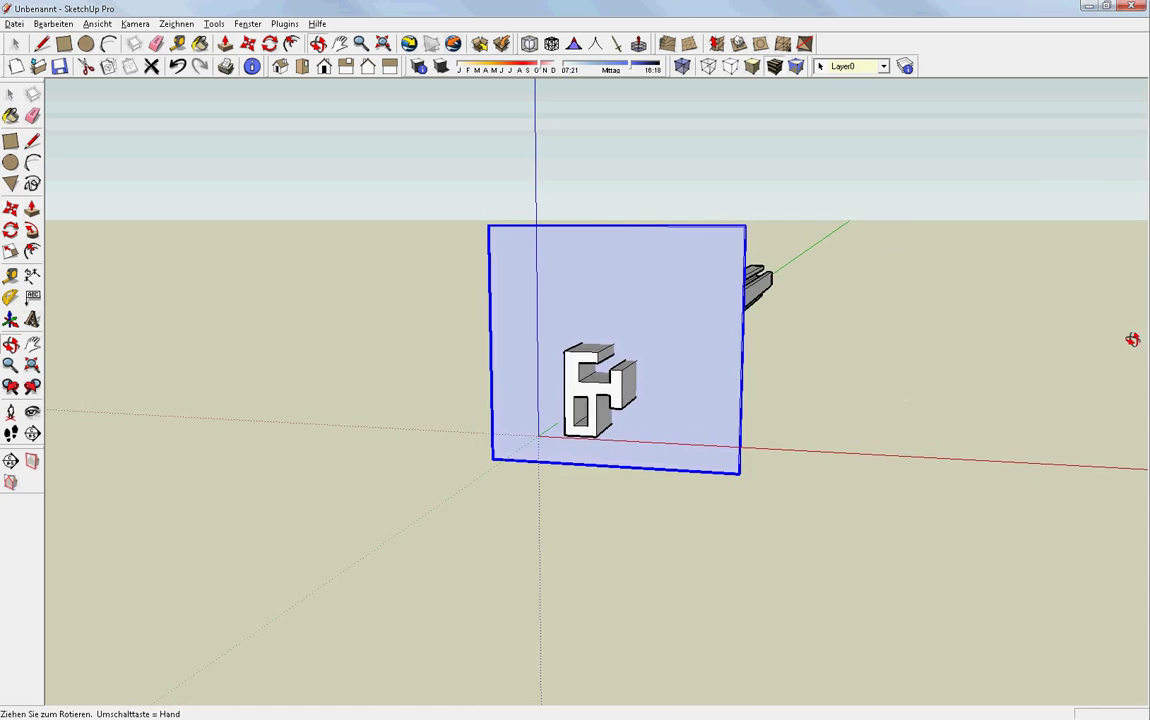
mouse_move(405, 601)
middle_mouse_down()
mouse_move(629, 562)
mouse_move(752, 277)
middle_mouse_up()
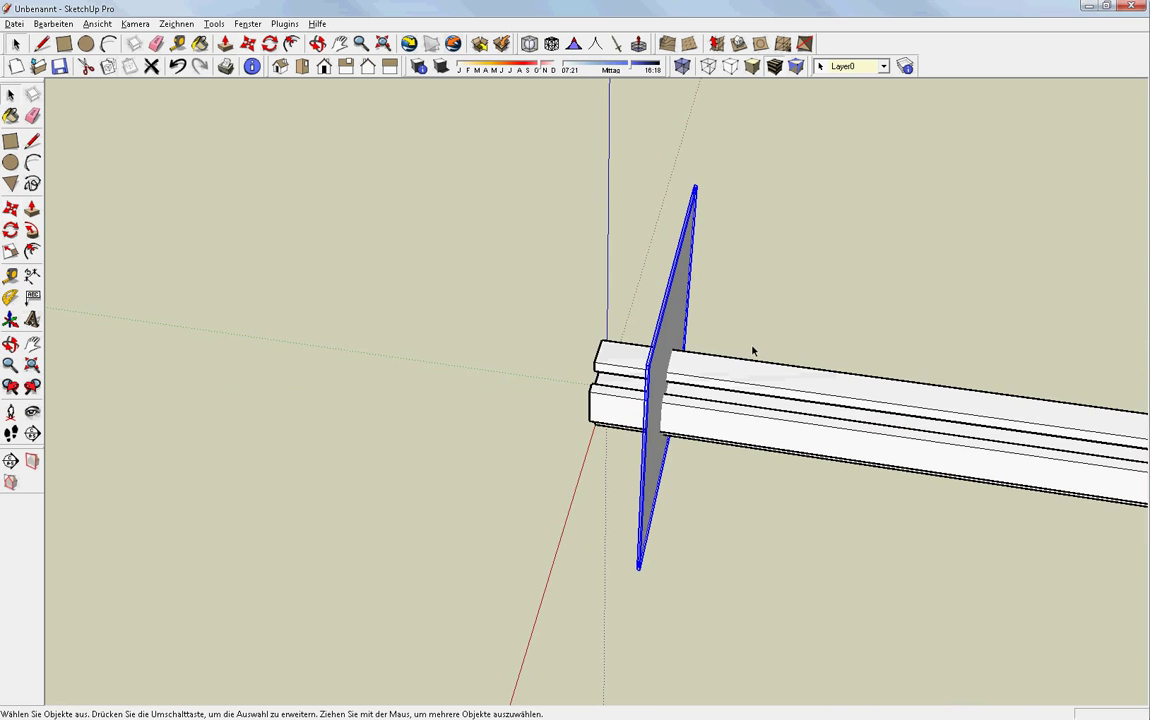
scroll(681, 390, "up", 2)
mouse_move(681, 390)
middle_mouse_down()
mouse_move(590, 462)
mouse_move(411, 362)
mouse_move(785, 357)
mouse_move(751, 410)
mouse_move(793, 486)
mouse_move(231, 329)
middle_mouse_up()
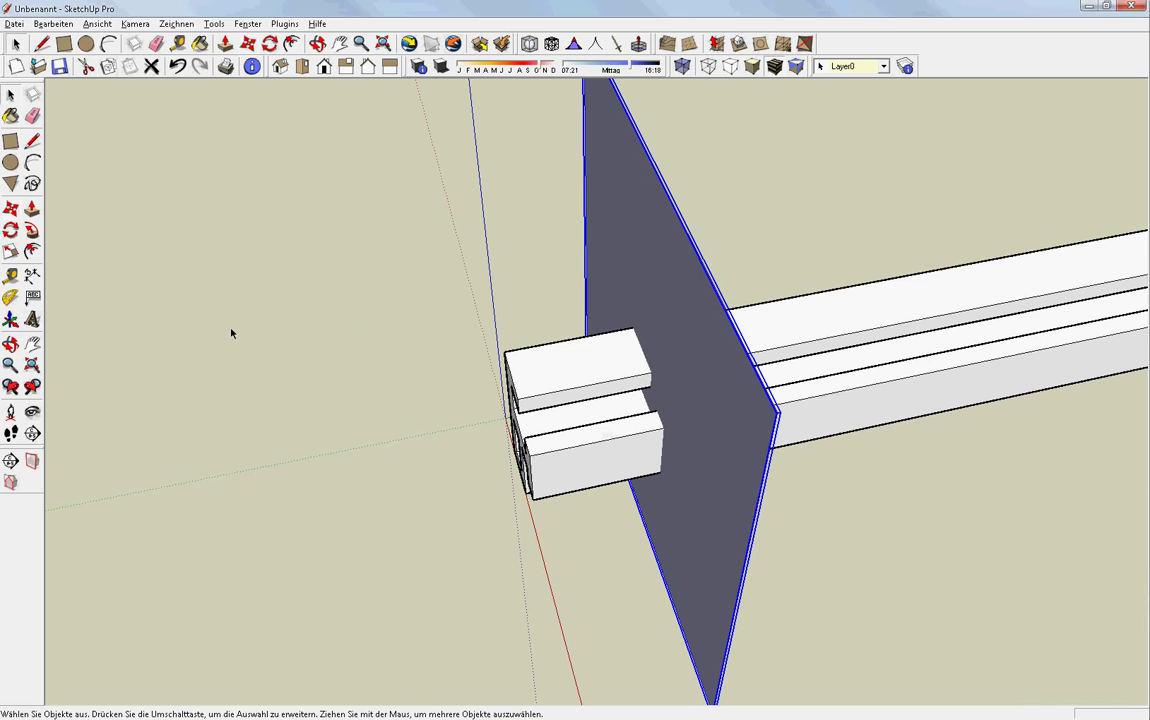
Rotate the plate 45° about the rail's corner so it slices diagonally through the bar
left_click(10, 229)
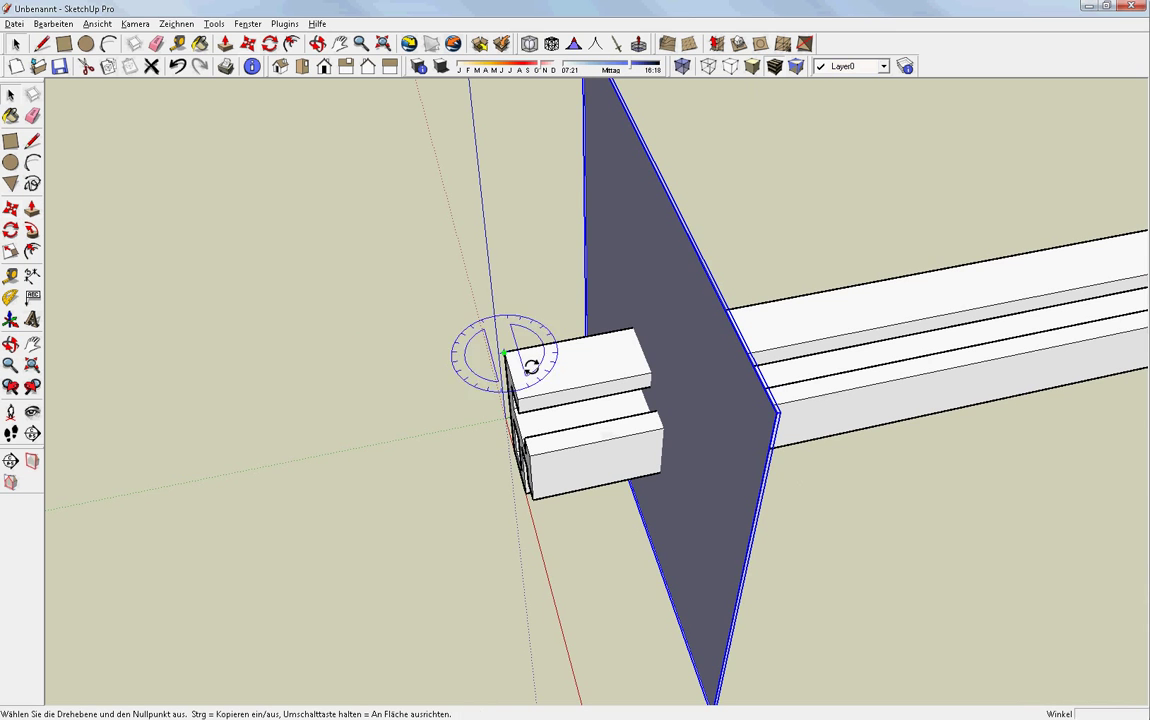
left_click(632, 330)
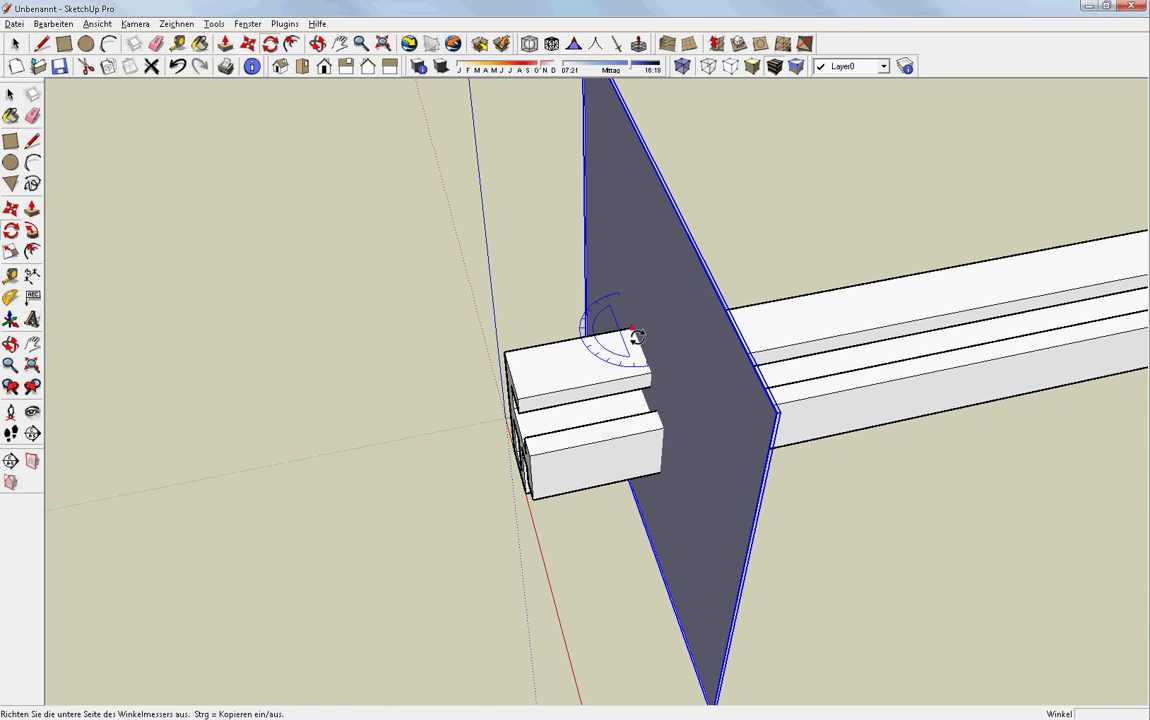
left_click(650, 372)
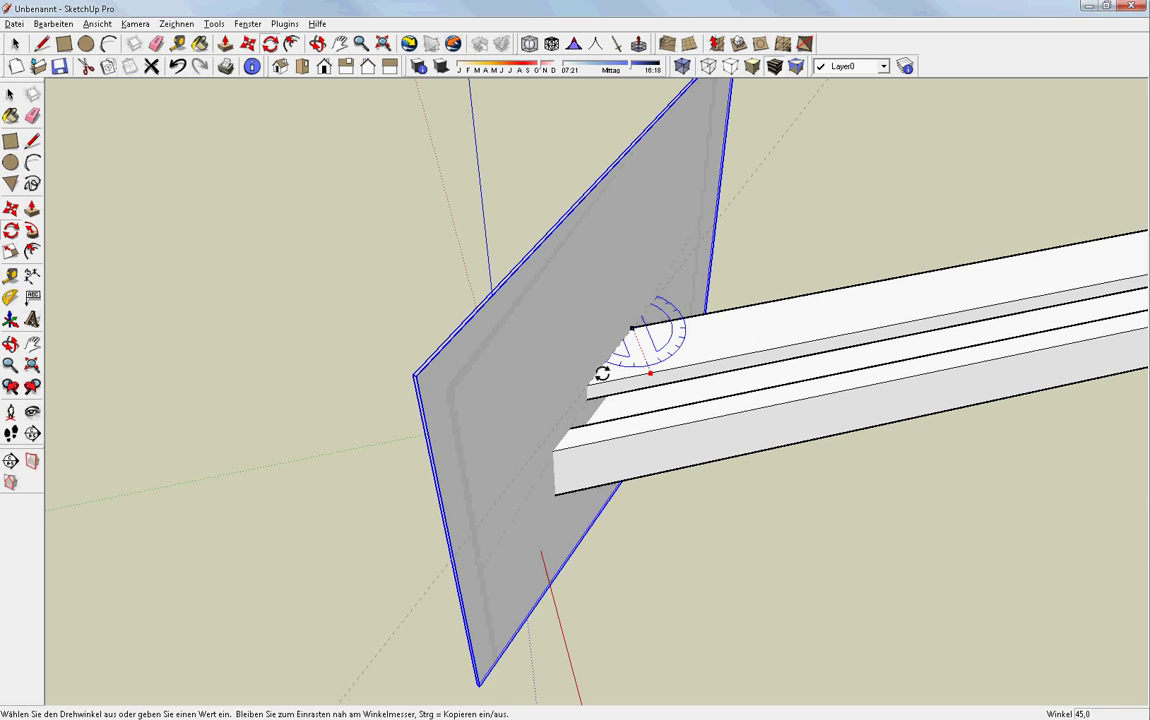
left_click(602, 373)
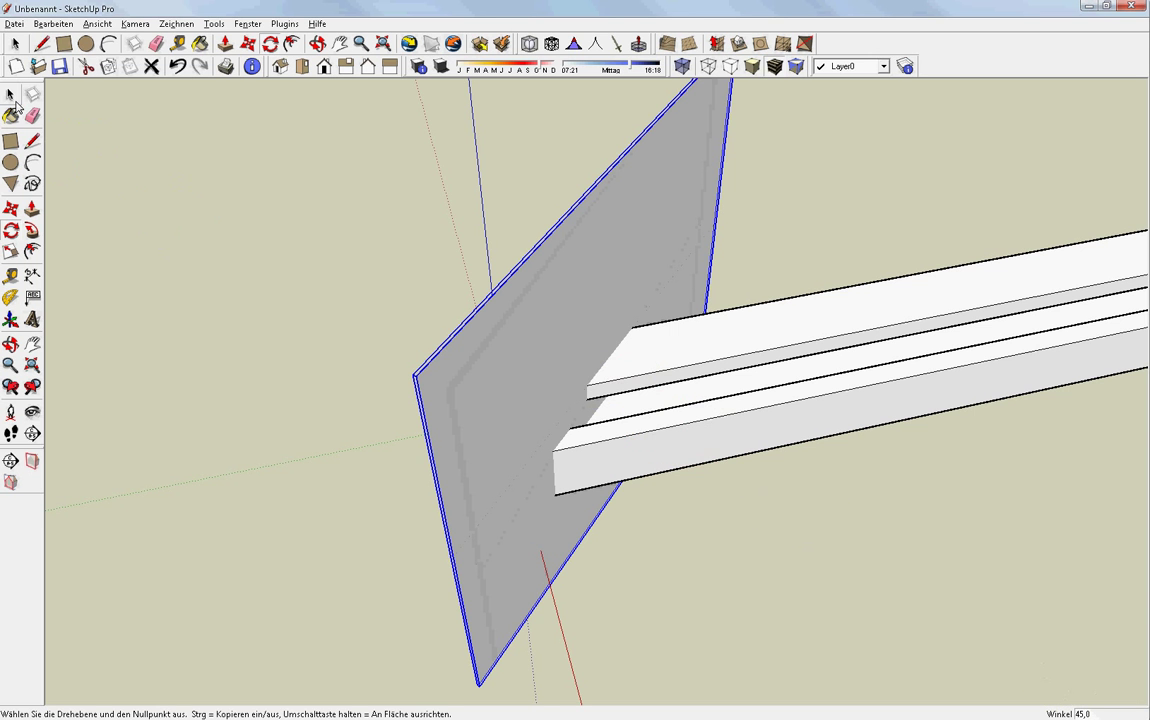
left_click(12, 96)
Select the whole rail and apply Mit Modell verschneiden to score the 45° cut
middle_click_drag(572, 450, 454, 411)
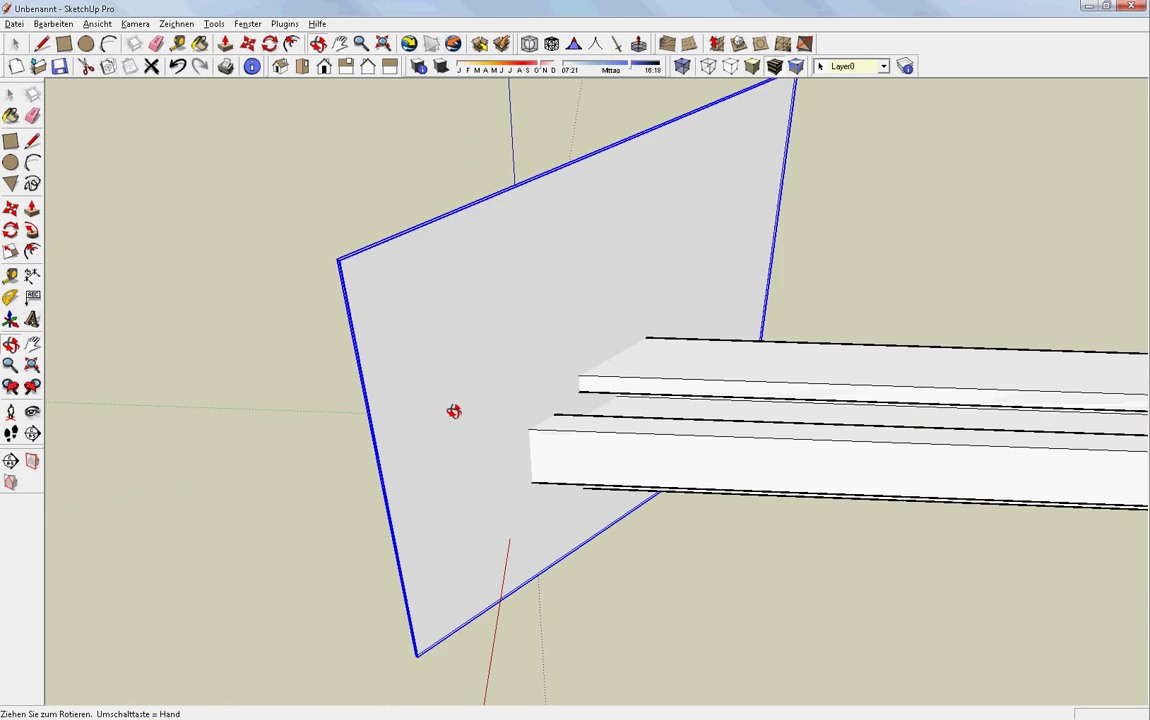
scroll(615, 350, "up", 3)
scroll(600, 362, "up", 2)
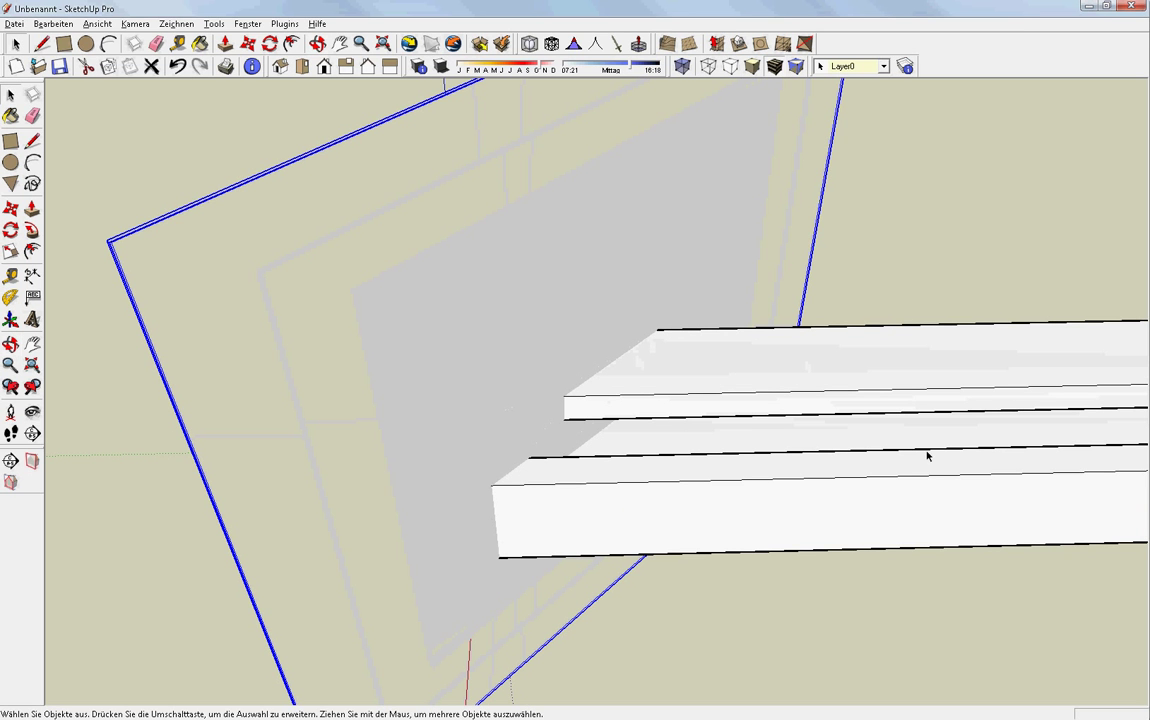
triple_click(946, 405)
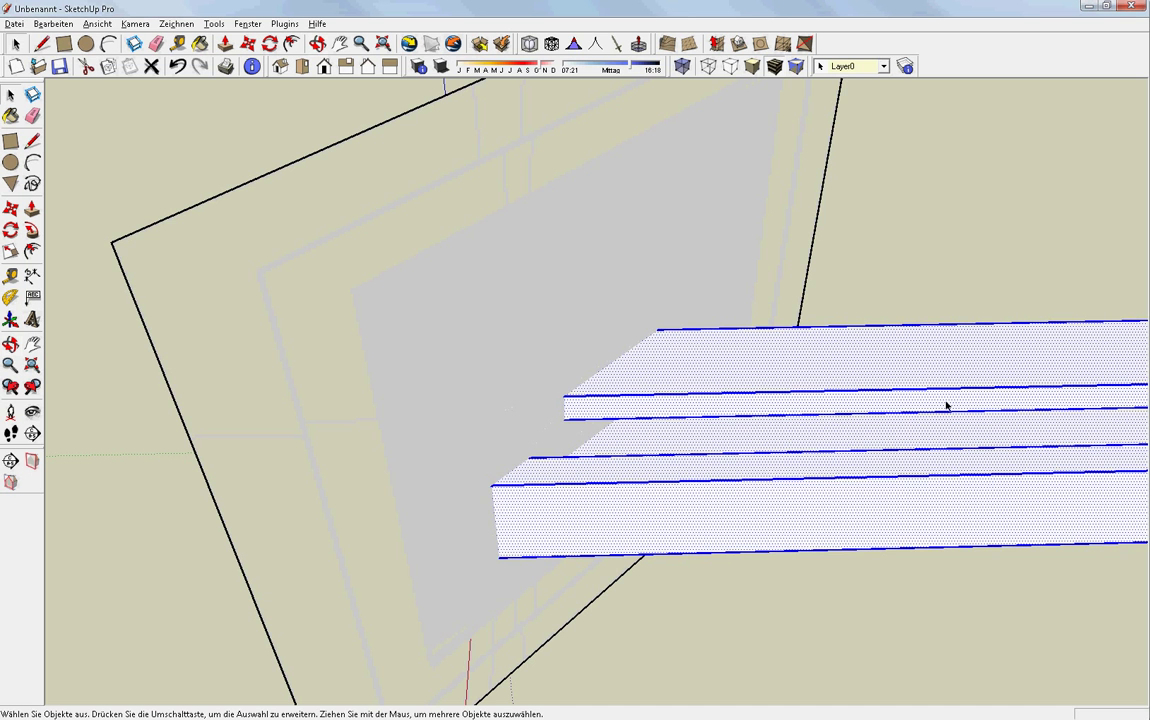
right_click(678, 372)
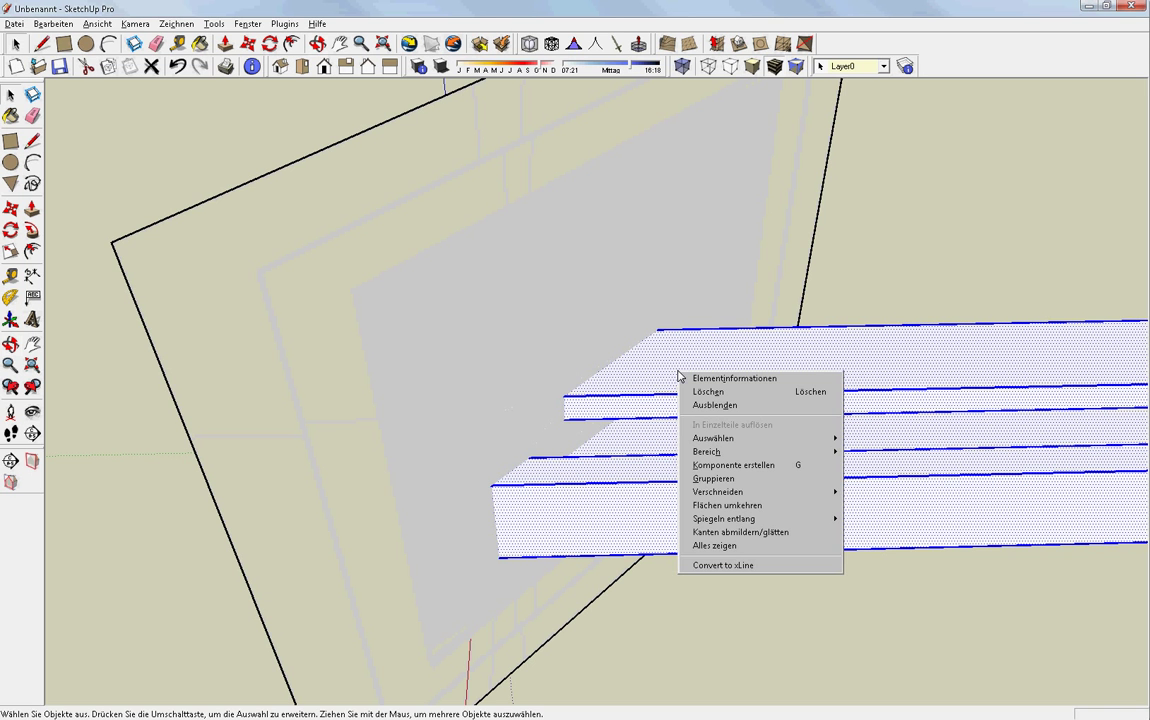
mouse_move(718, 492)
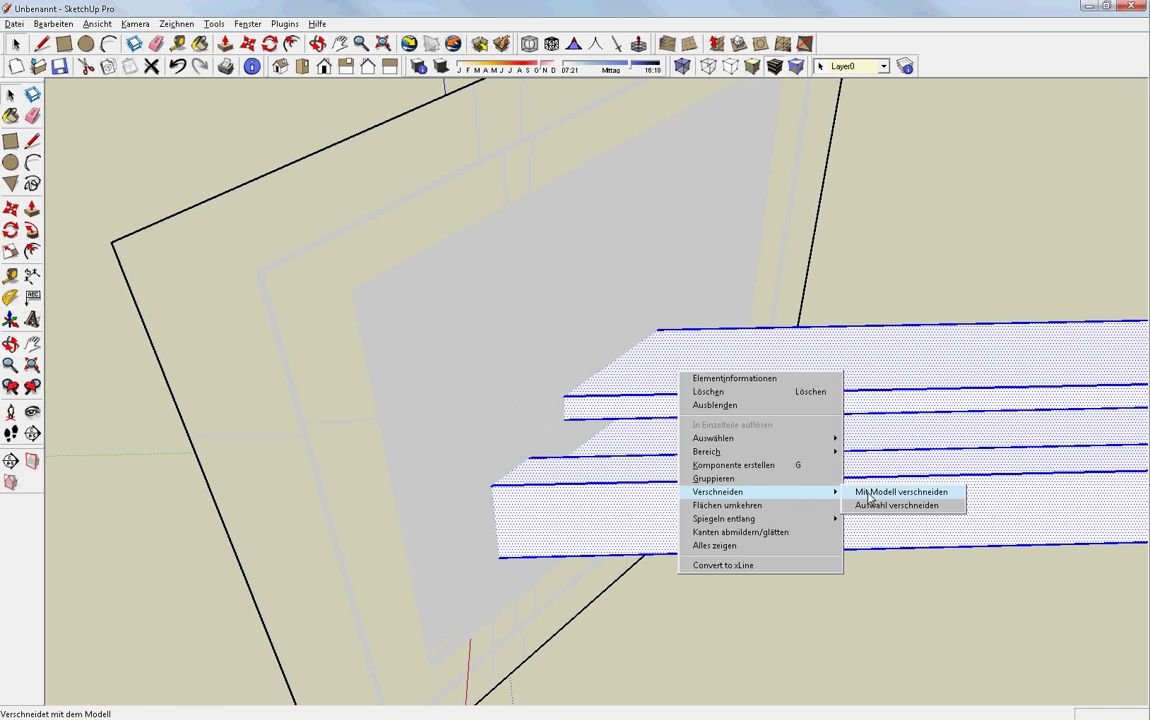
left_click(869, 493)
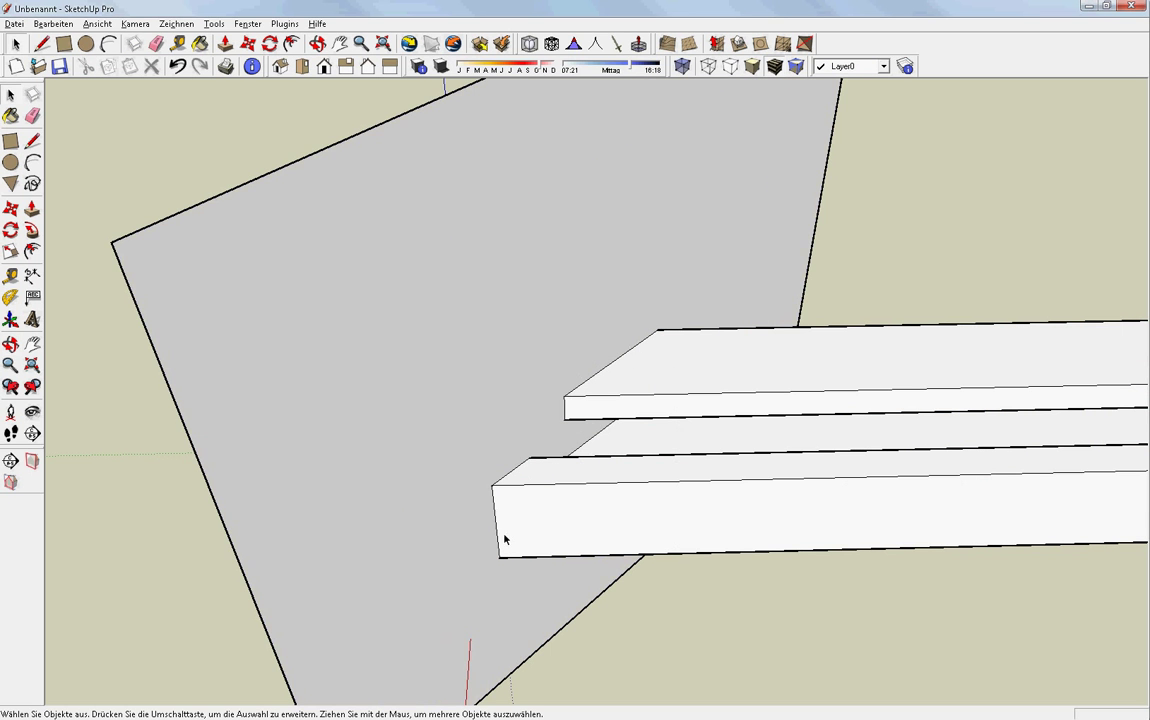
Select and delete the extra end piece beyond the 45° cut
mouse_move(504, 540)
middle_mouse_down()
mouse_move(583, 429)
mouse_move(965, 352)
mouse_move(870, 314)
mouse_move(811, 252)
middle_mouse_up()
left_click_drag(403, 355, 401, 352)
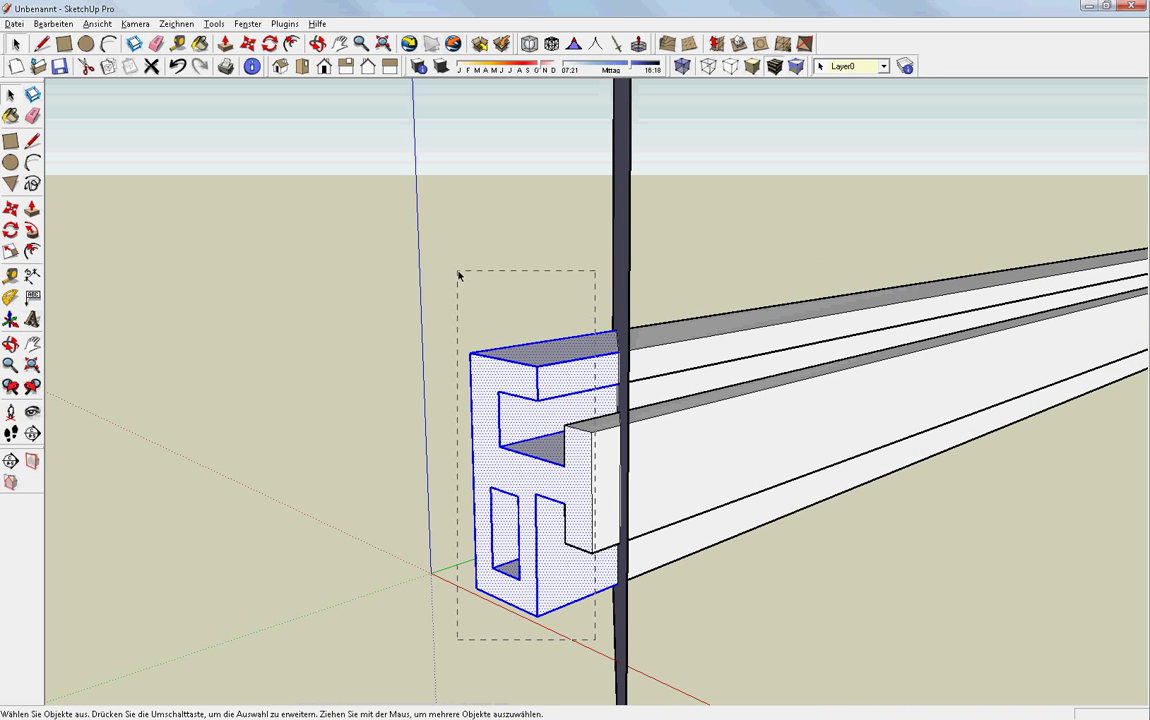
left_click_drag(522, 443, 457, 275)
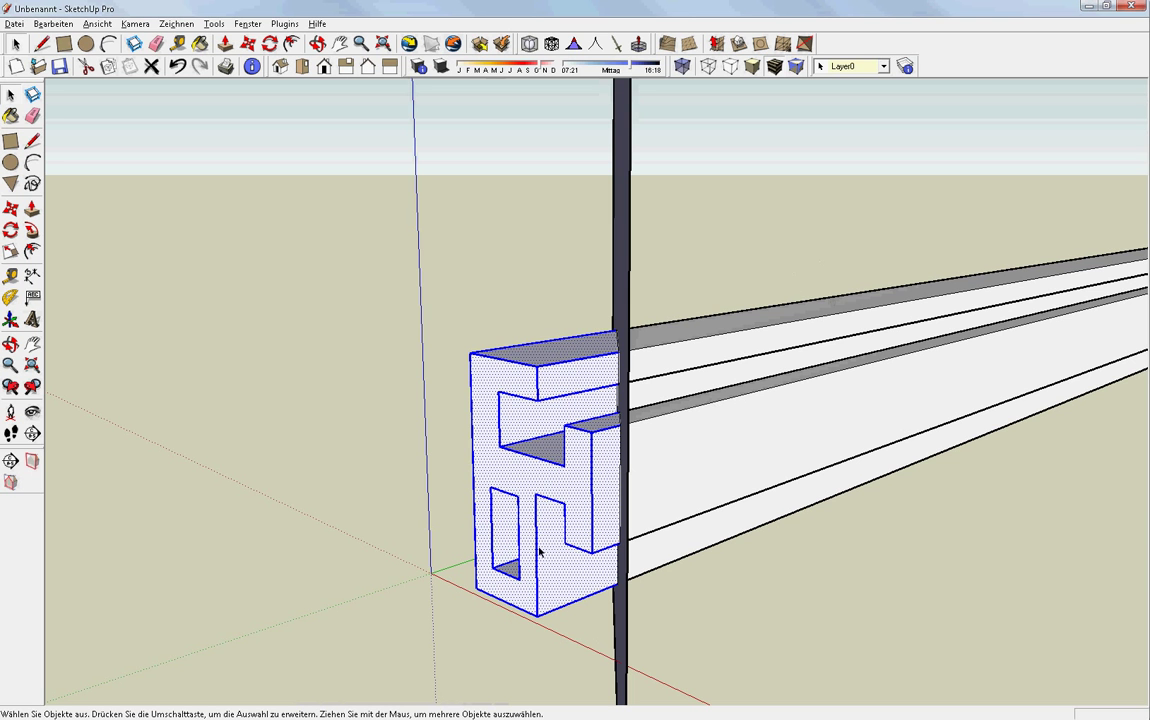
key("Delete")
mouse_move(537, 535)
middle_mouse_down()
mouse_move(808, 555)
mouse_move(508, 581)
mouse_move(830, 521)
middle_mouse_up()
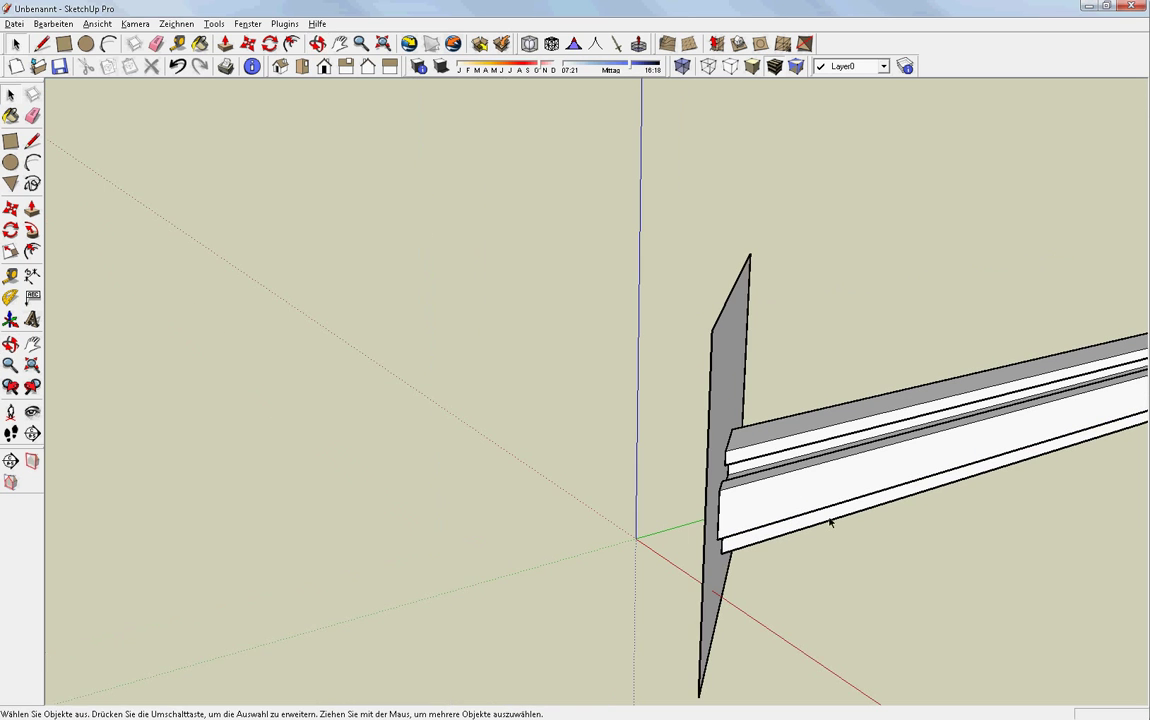
Move the grey cutting plane far to the left, then delete it
key("m")
left_click(740, 393)
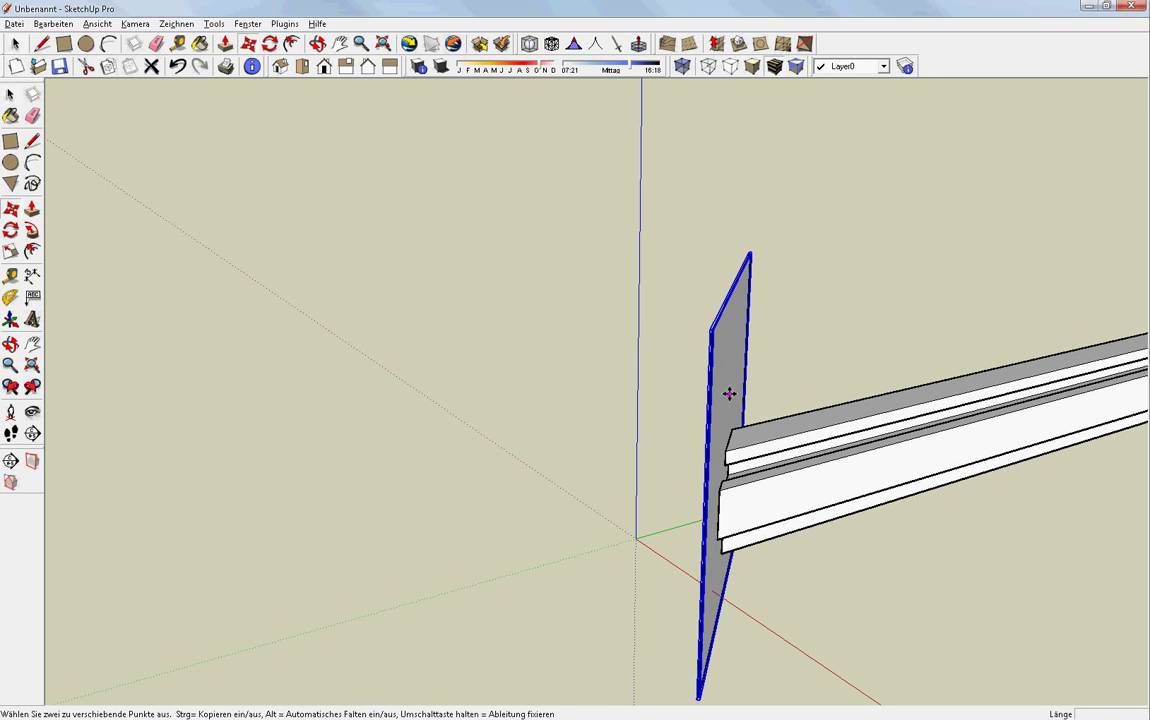
left_click(141, 419)
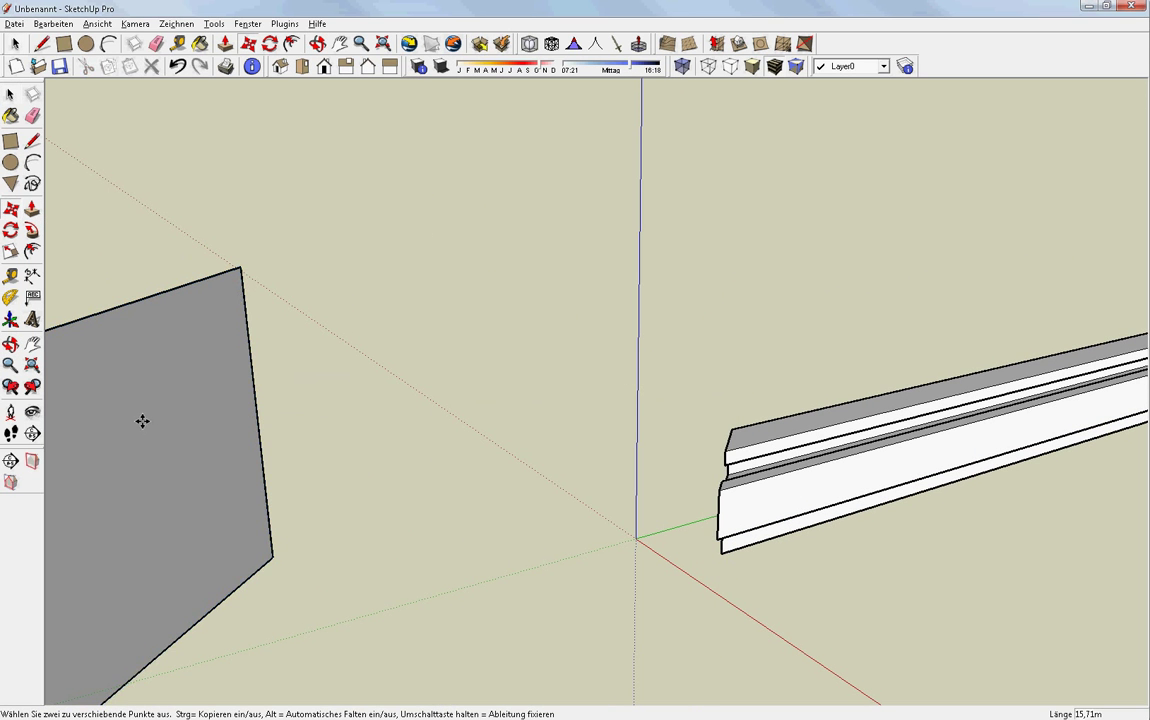
key("space")
double_click(184, 467)
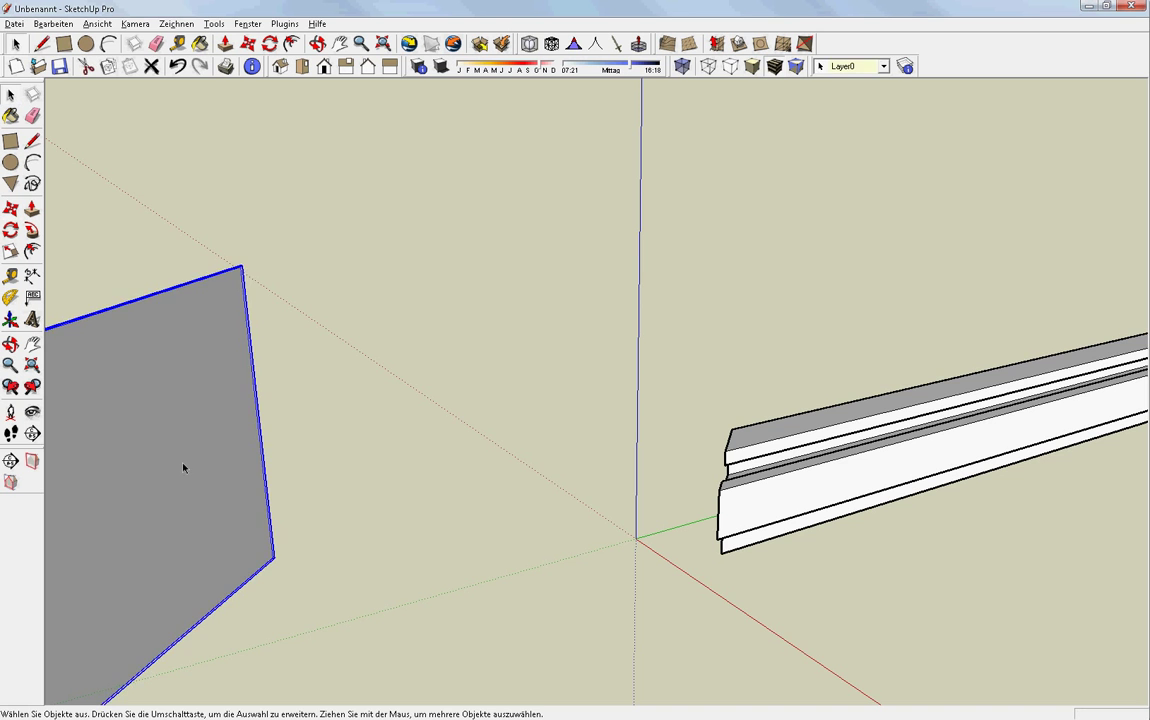
key("Delete")
Start a line at the outer corner of the profile's exposed end
mouse_move(562, 560)
middle_mouse_down()
mouse_move(714, 448)
mouse_move(506, 470)
middle_mouse_up()
scroll(714, 448, "up", 3)
scroll(714, 448, "up", 3)
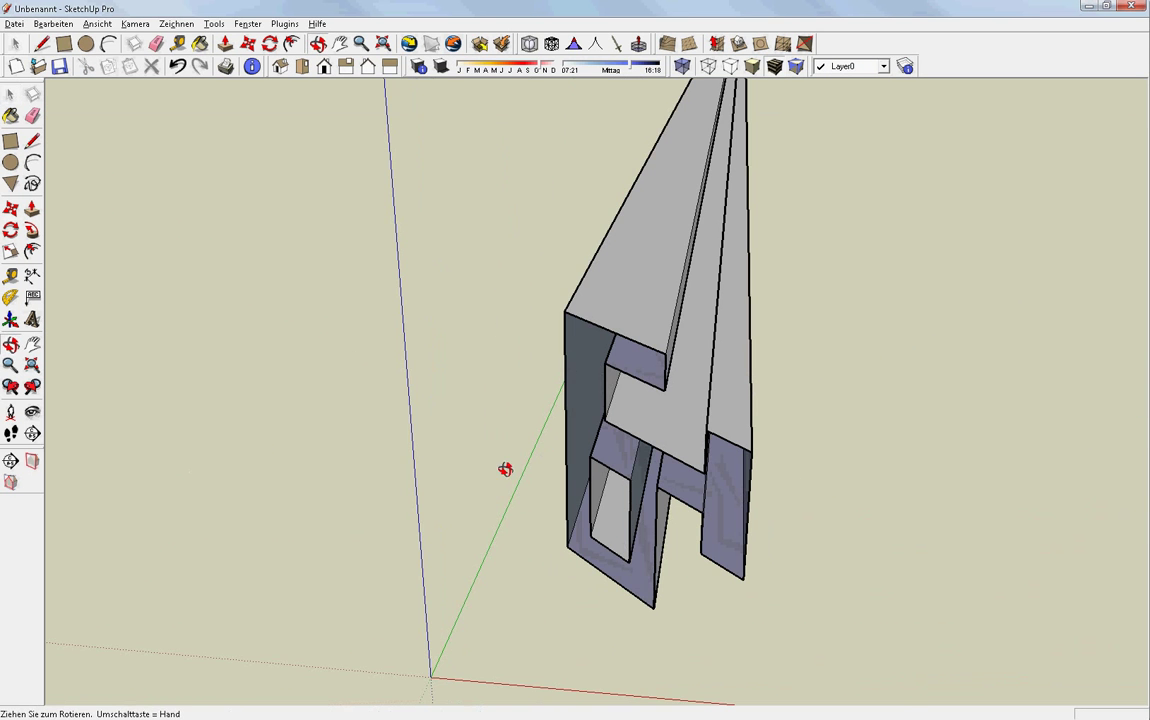
left_click(32, 141)
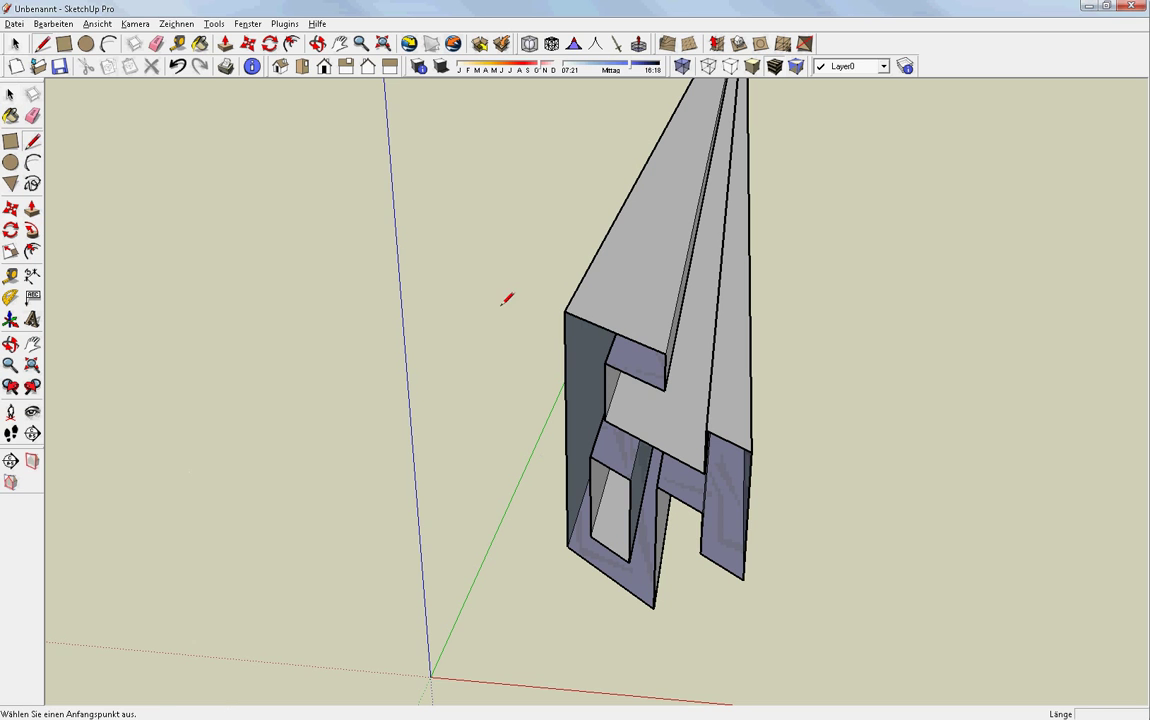
left_click(566, 311)
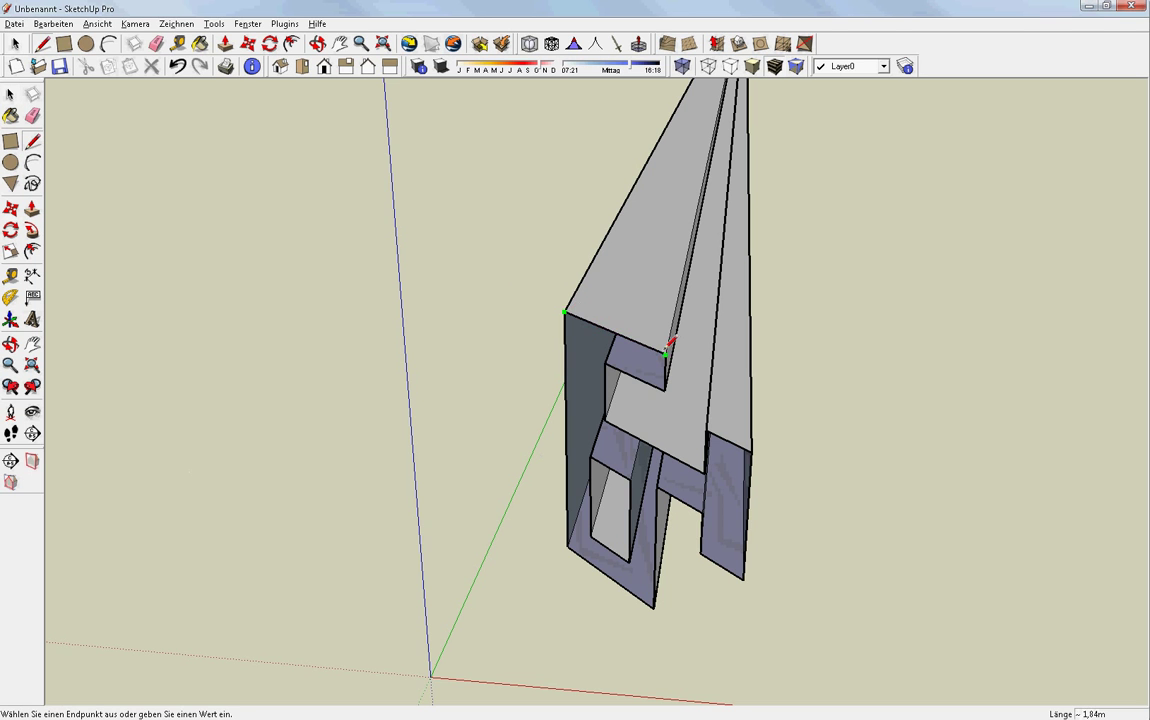
Trace lines to close the profile's end face, then delete the slot face to keep the hole
left_click(665, 352)
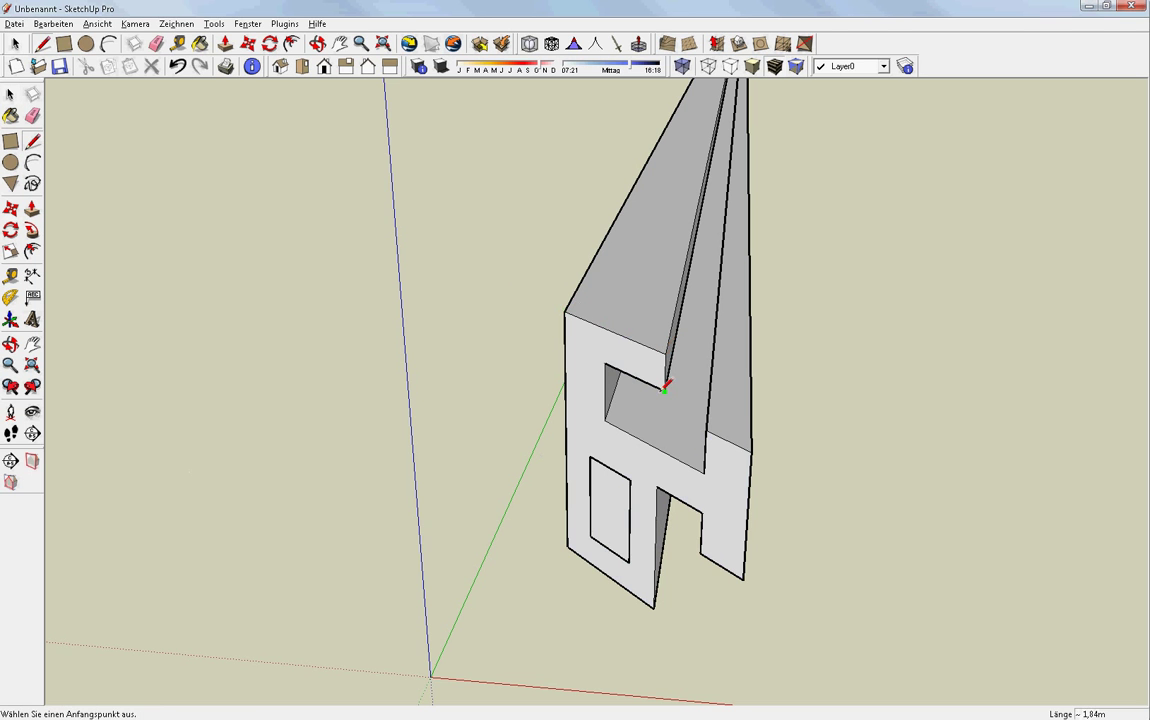
left_click(590, 458)
left_click(630, 481)
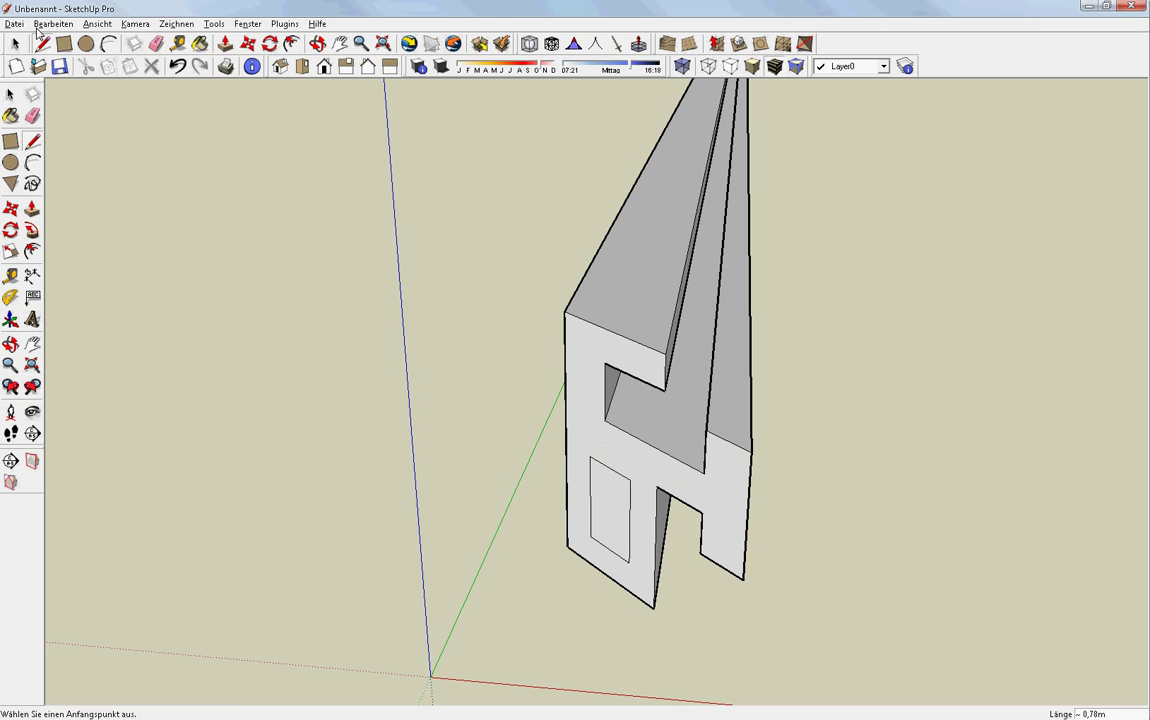
left_click(10, 94)
left_click(617, 513)
key("Delete")
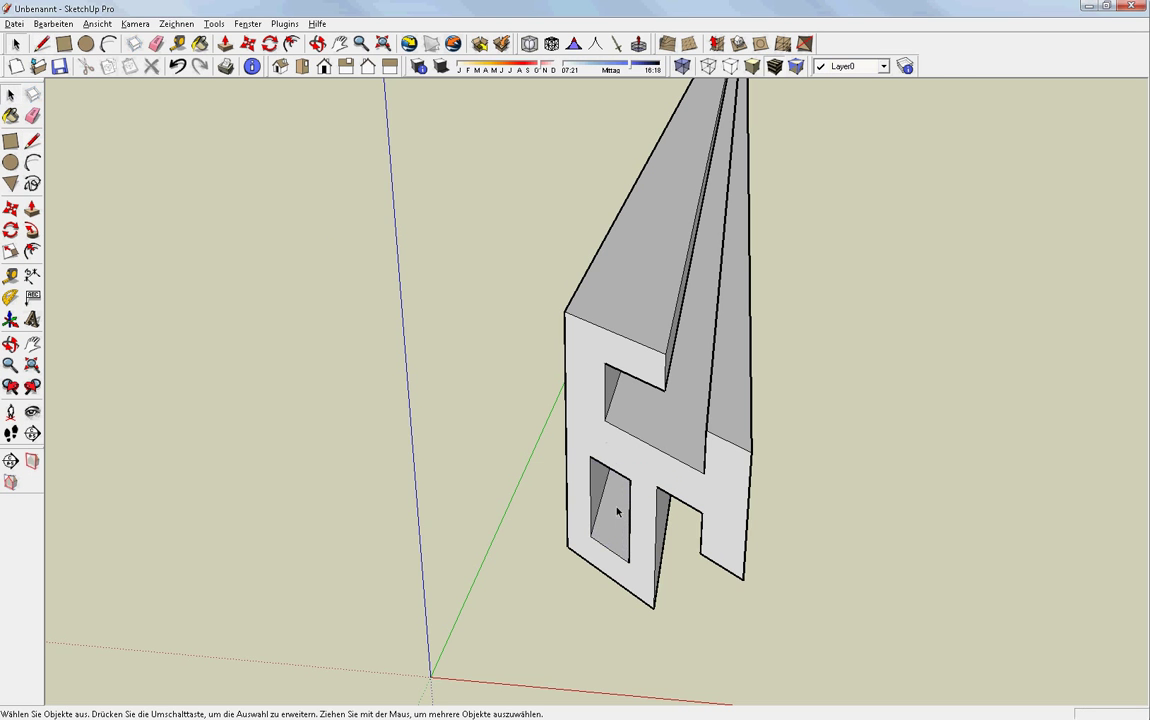
mouse_move(617, 513)
middle_mouse_down()
mouse_move(590, 419)
mouse_move(765, 234)
mouse_move(727, 261)
mouse_move(475, 545)
mouse_move(305, 663)
mouse_move(560, 548)
mouse_move(691, 447)
mouse_move(696, 319)
mouse_move(639, 427)
mouse_move(258, 320)
middle_mouse_up()
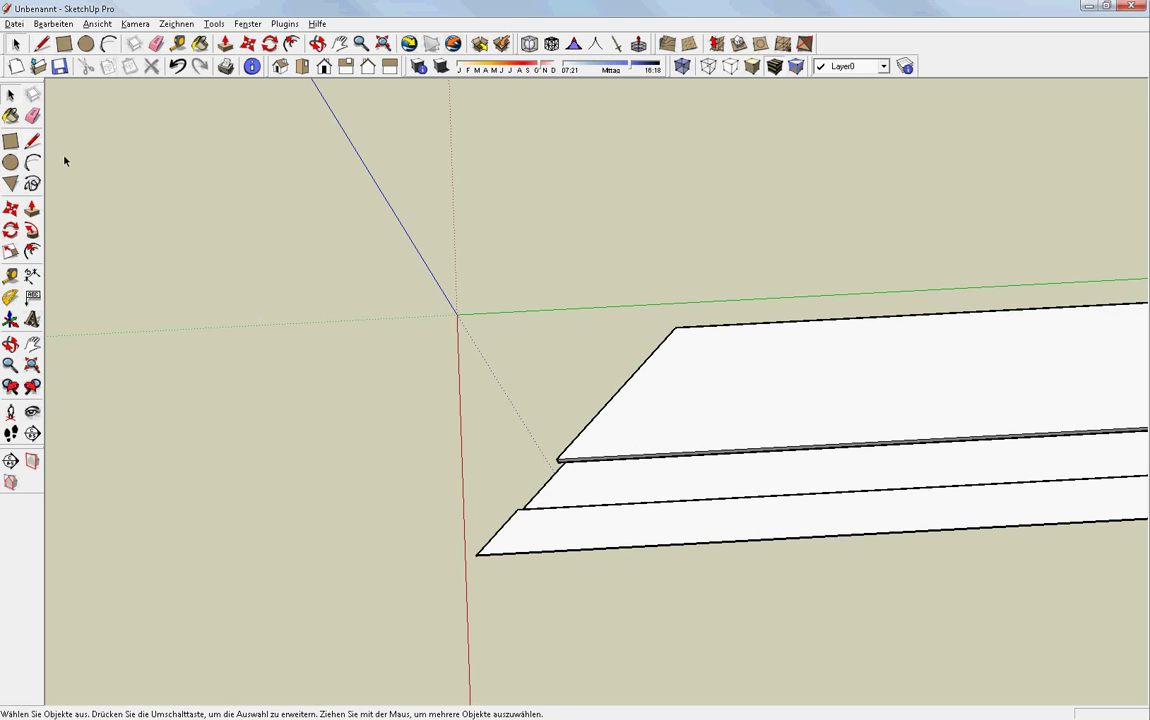
Place a 90° protractor guide and a diagonal guide through the rail's top-face corner
left_click(10, 297)
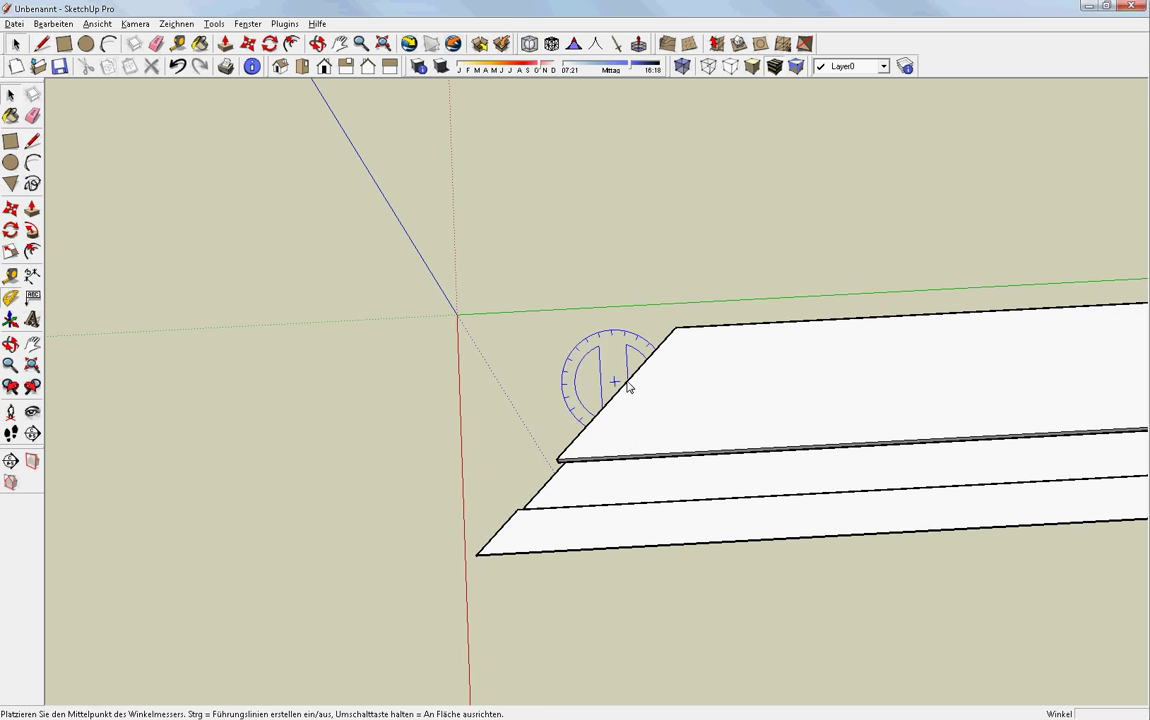
left_click(677, 329)
left_click(868, 319)
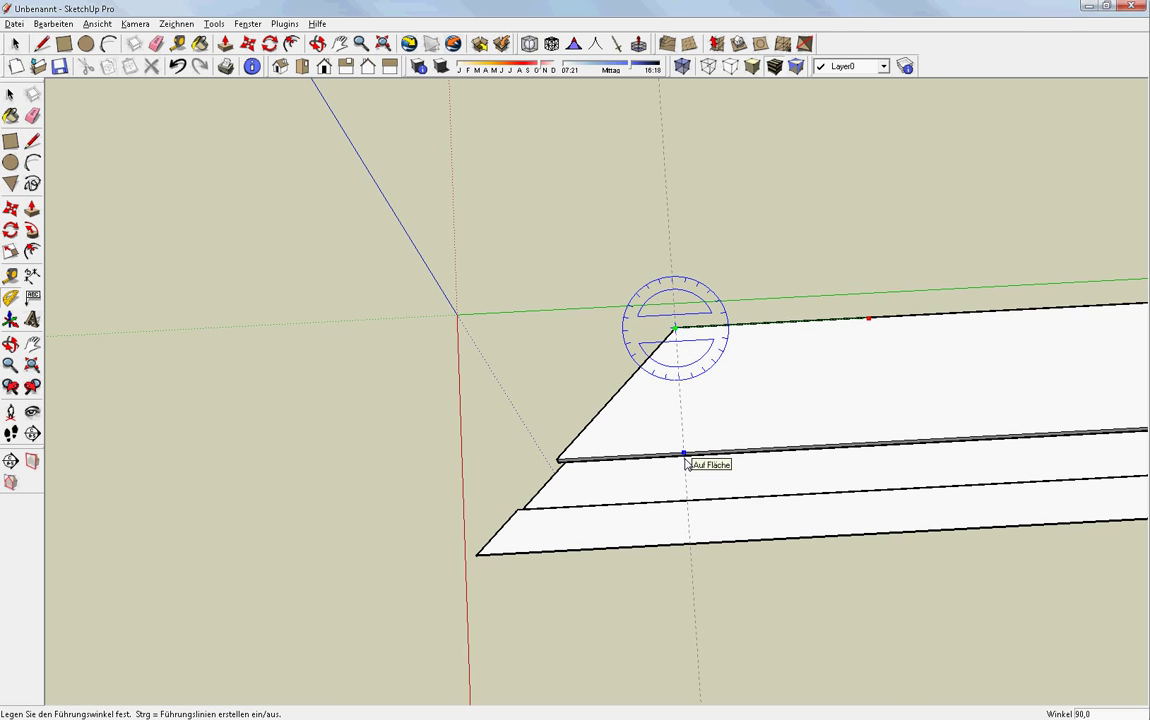
left_click(686, 462)
left_click(675, 330)
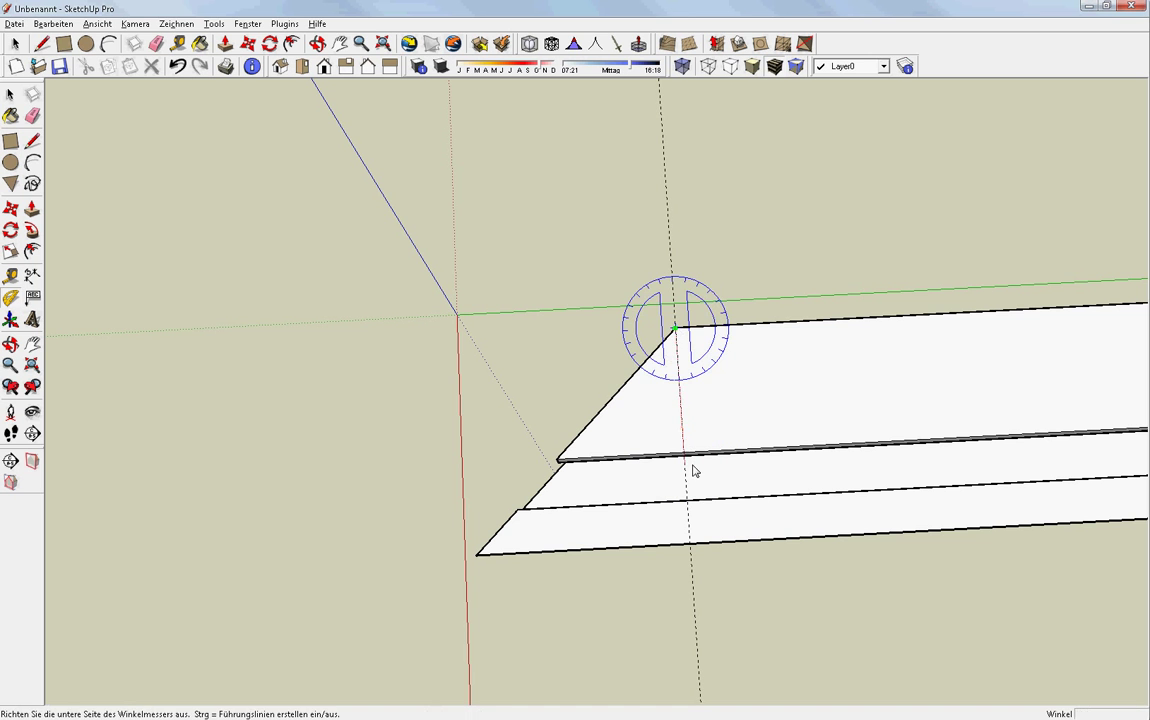
left_click(689, 464)
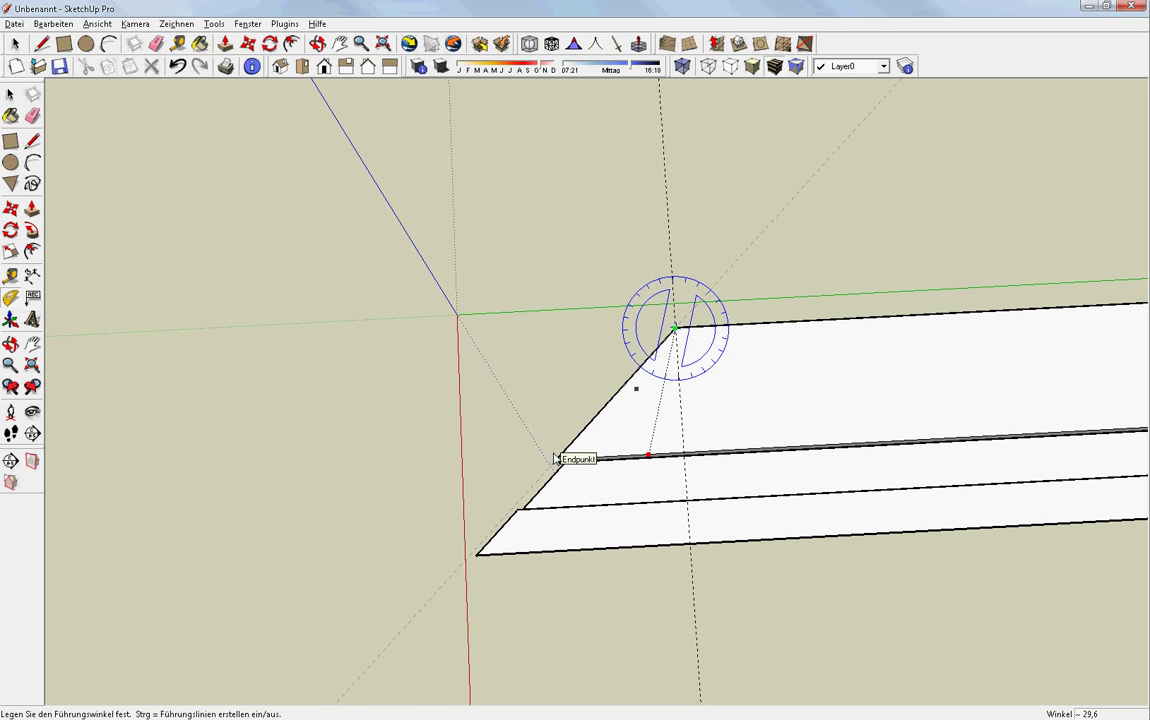
left_click(557, 460)
left_click(32, 141)
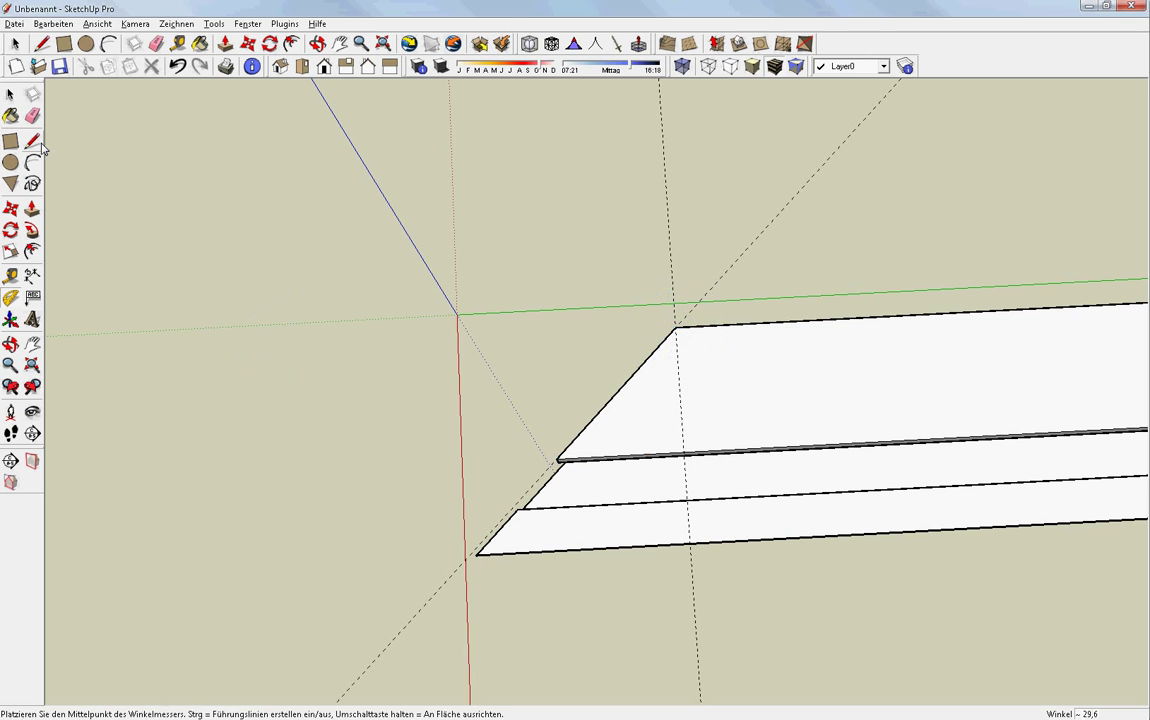
Draw a quarter-circle arc across the corner of the rail's top face
left_click(679, 395)
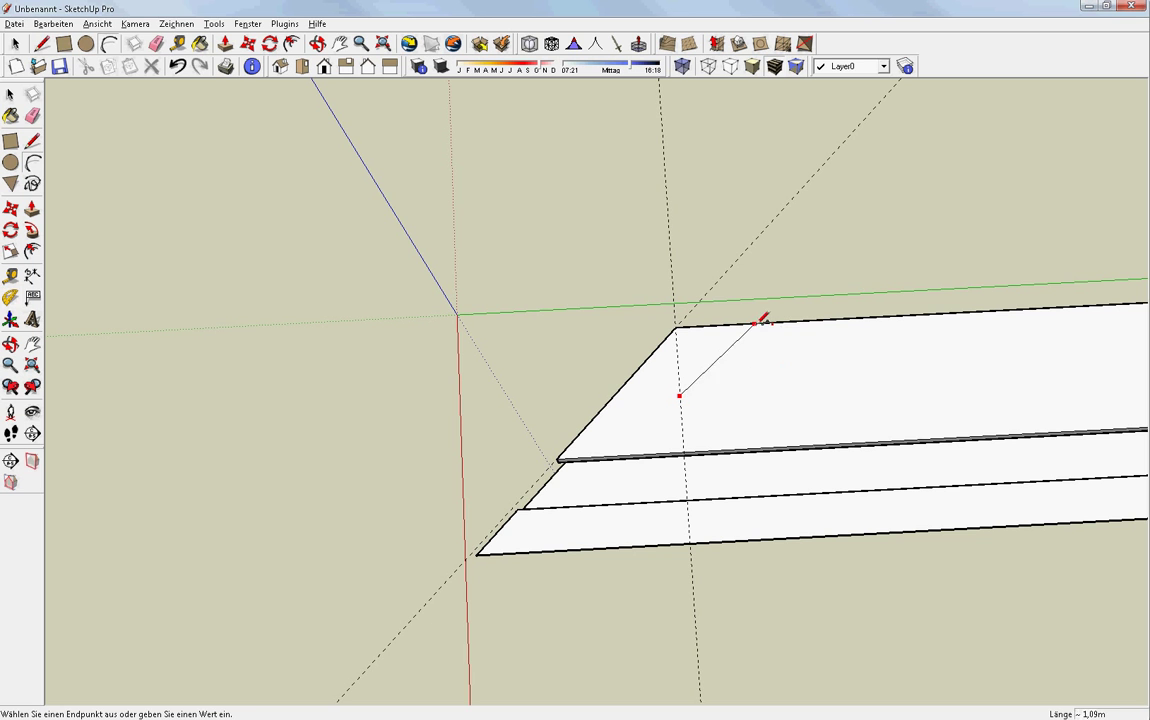
left_click(754, 325)
left_click(752, 341)
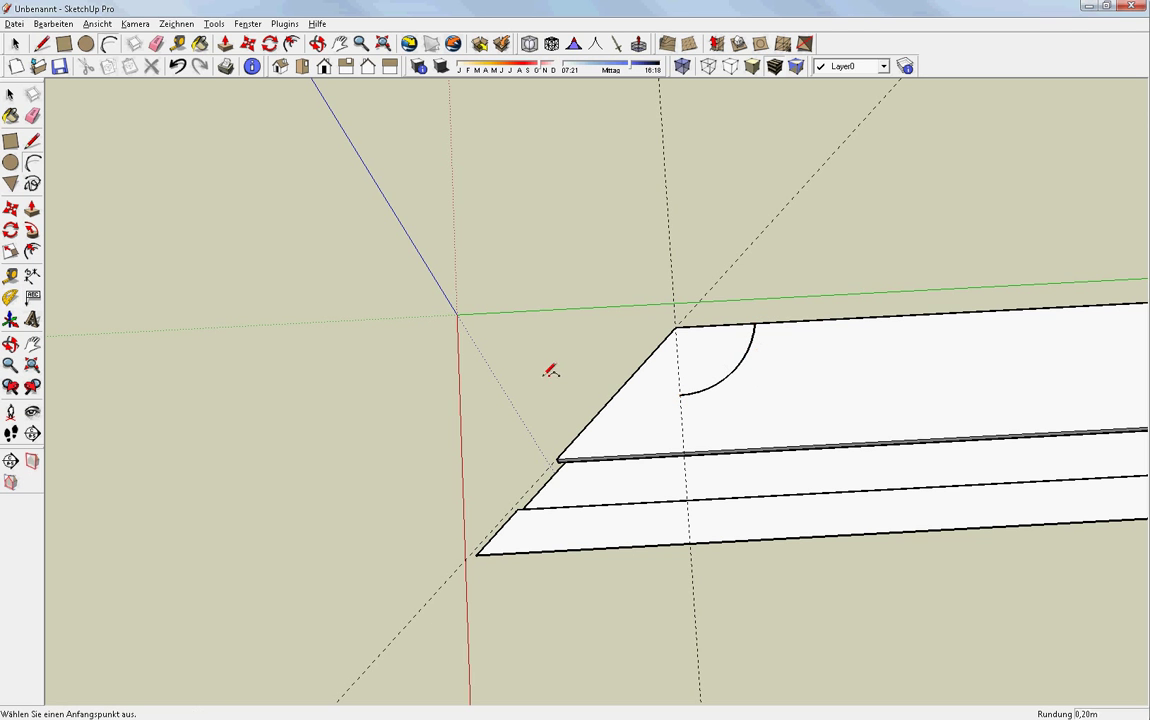
Dimension between the arc's endpoints and change the 1,09m label to 90°
left_click(32, 296)
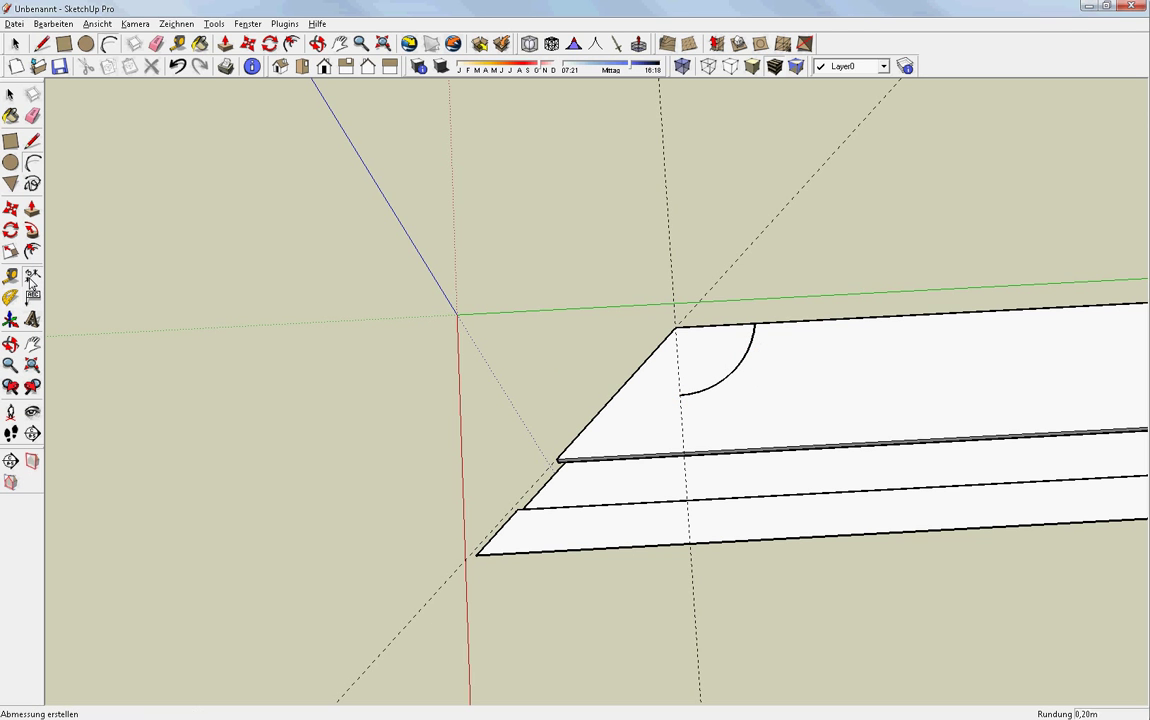
left_click(680, 396)
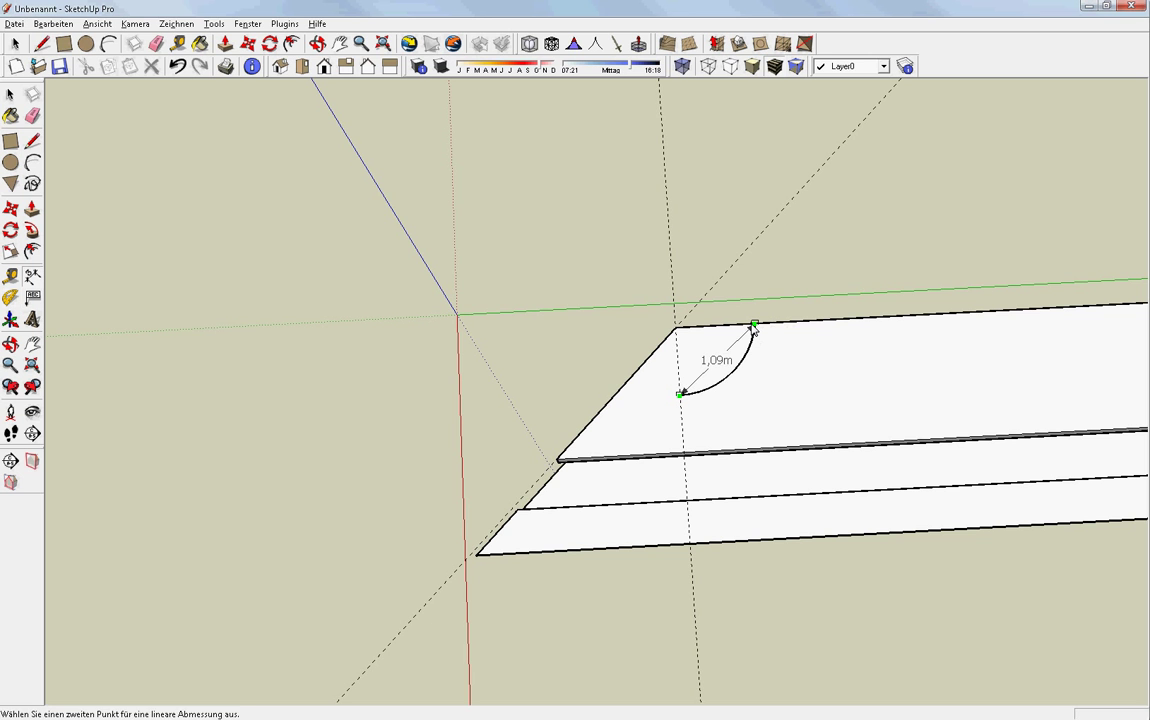
left_click(754, 326)
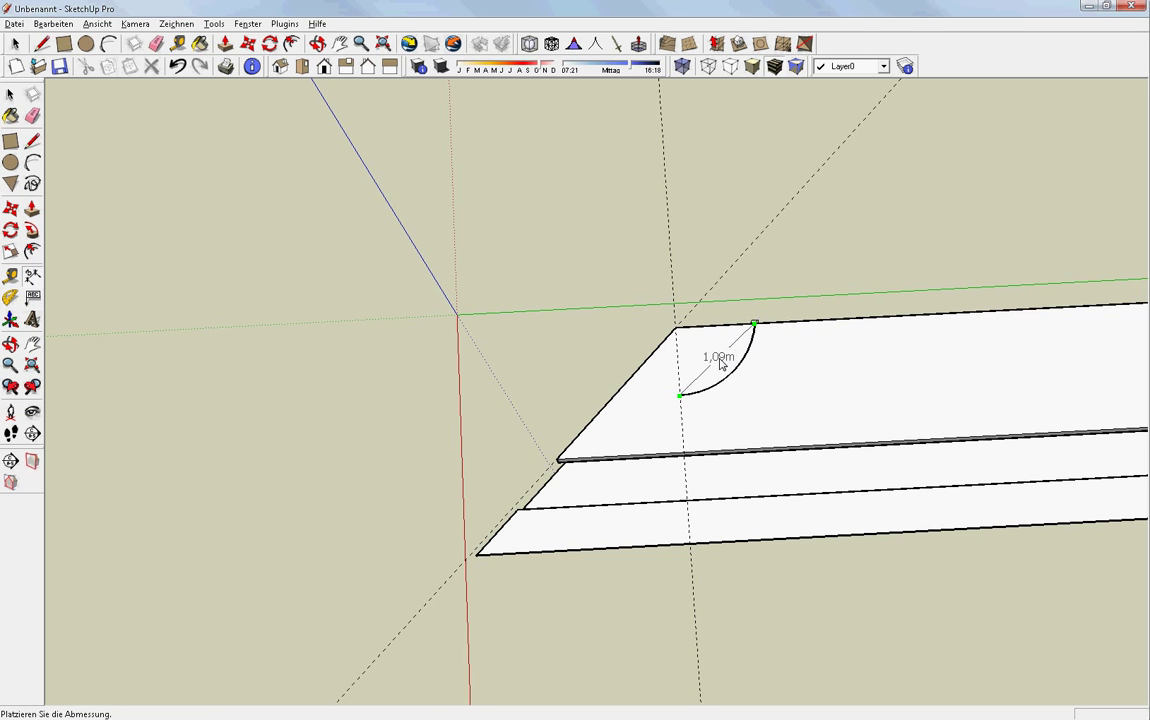
left_click(717, 366)
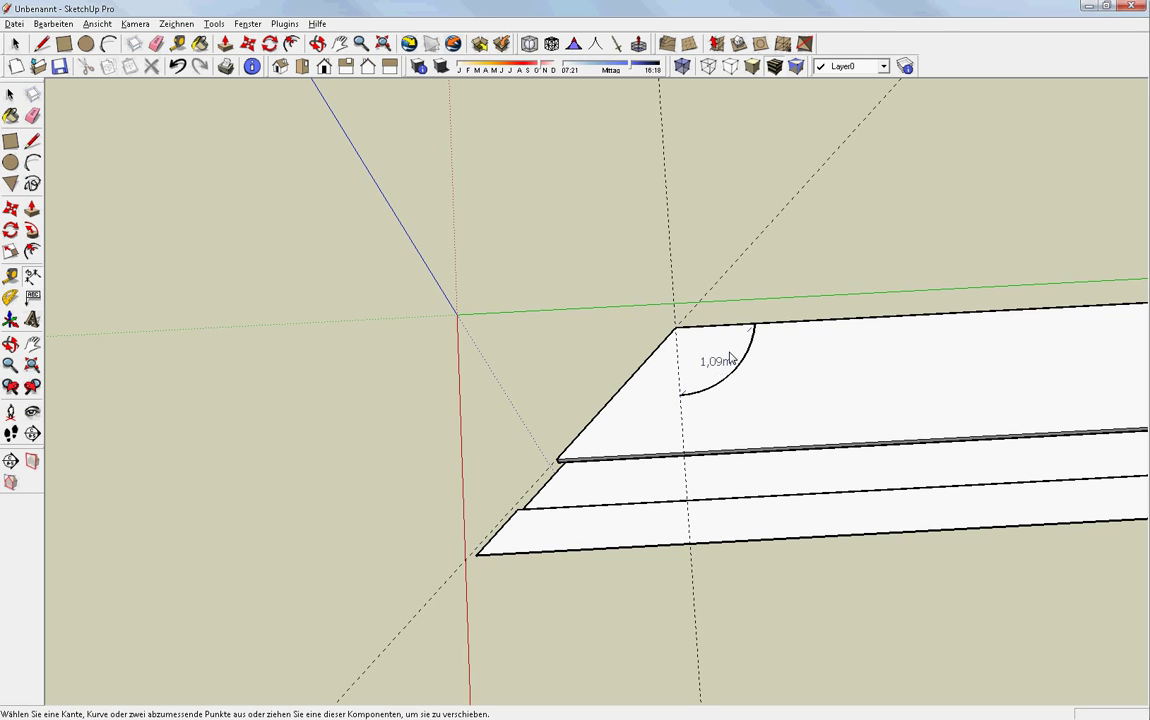
double_click(716, 361)
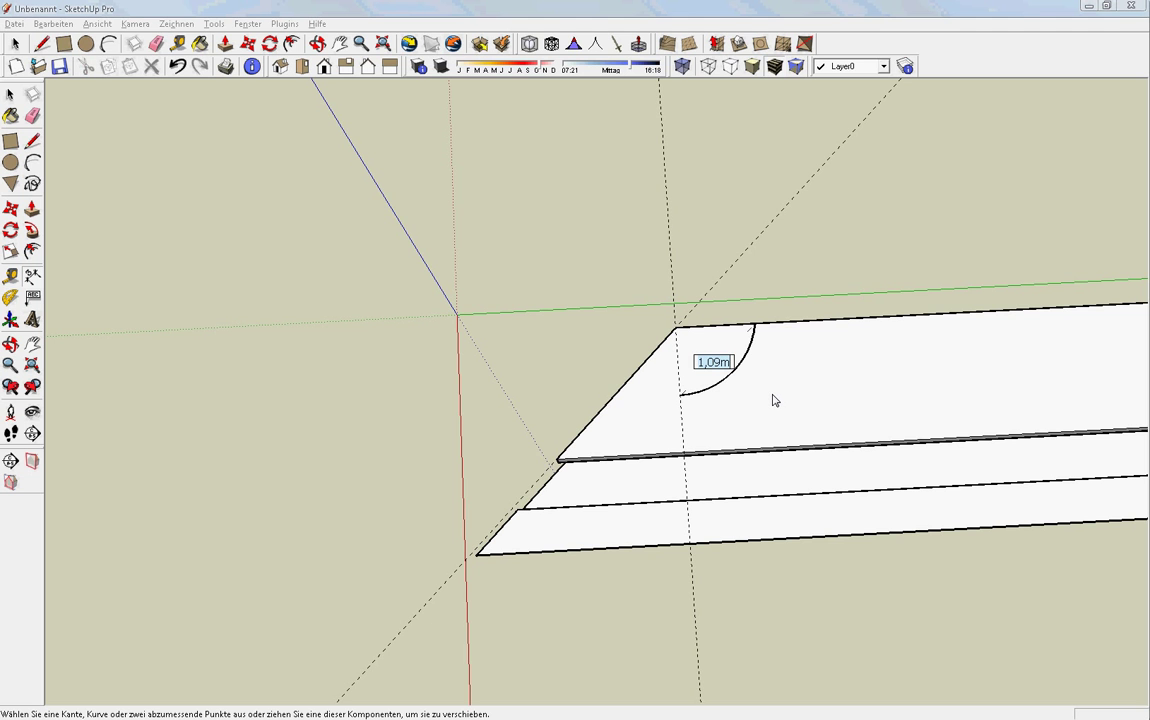
type("90")
type("°")
key("Return")
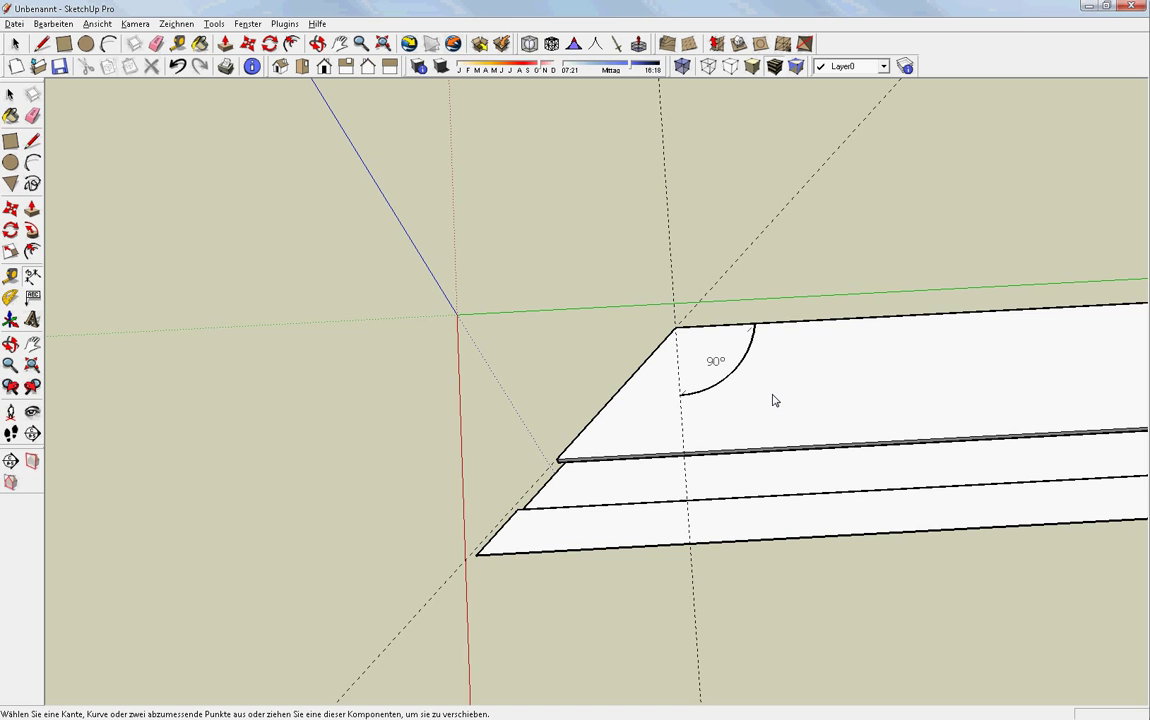
Draw a second arc from the 90° arc's end to the mitred edge
left_click(32, 141)
left_click(679, 395)
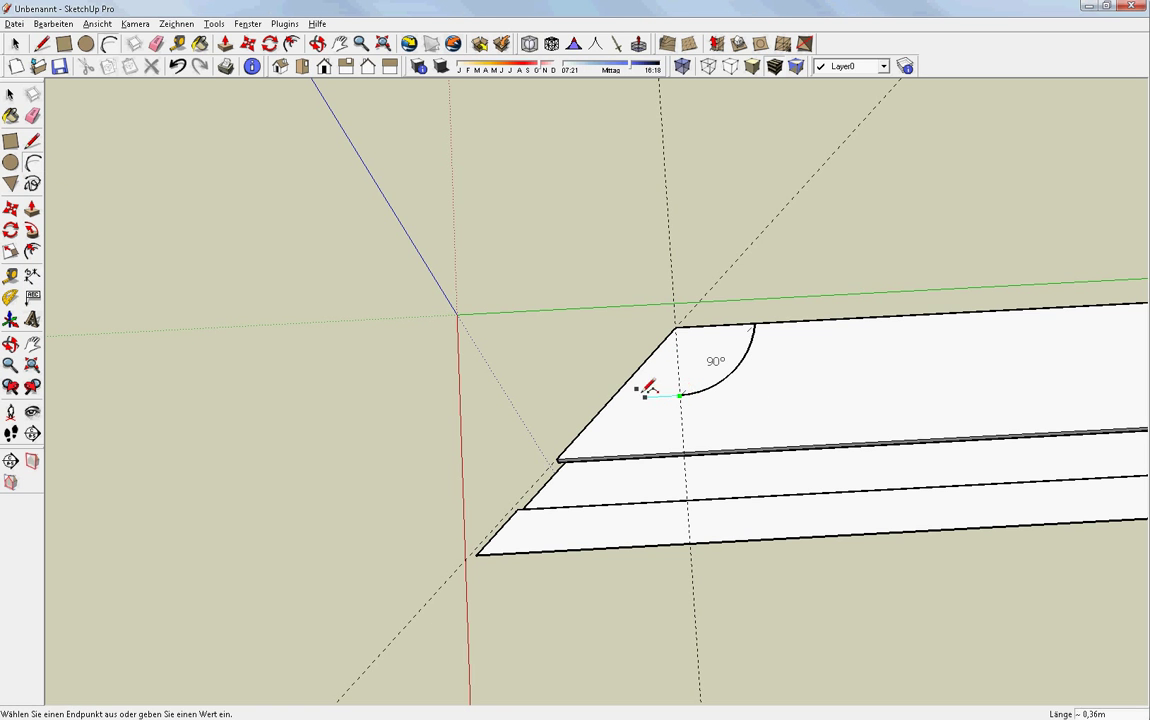
left_click(627, 381)
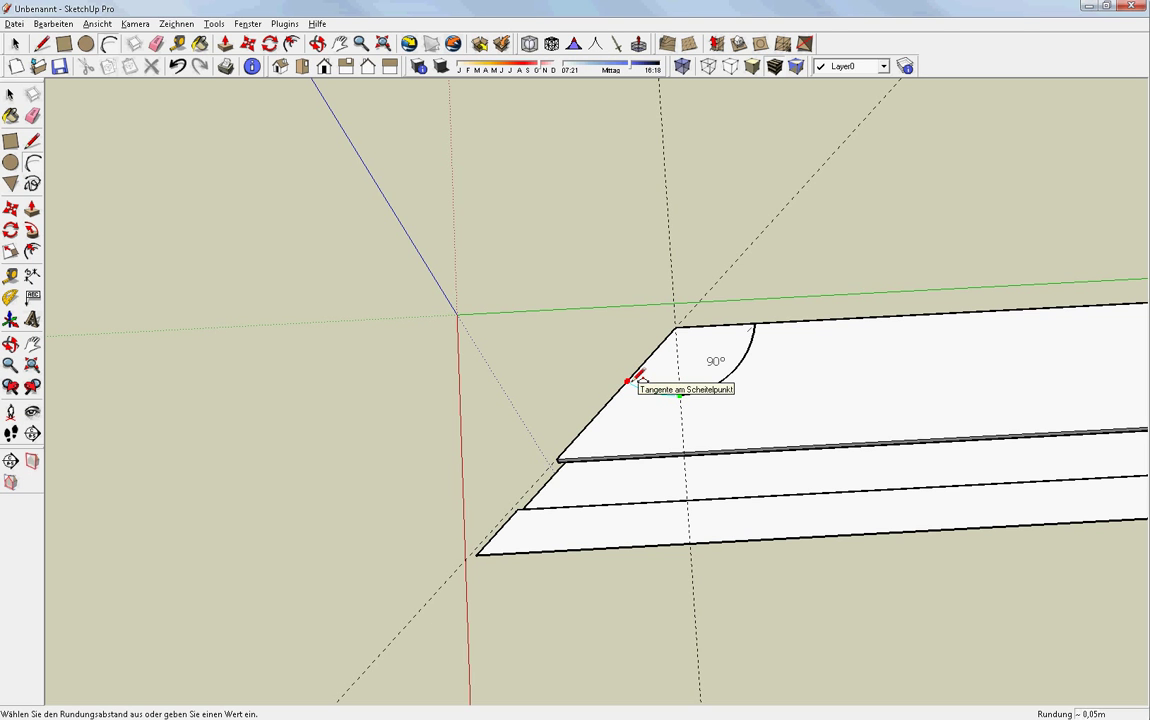
left_click(637, 377)
key("space")
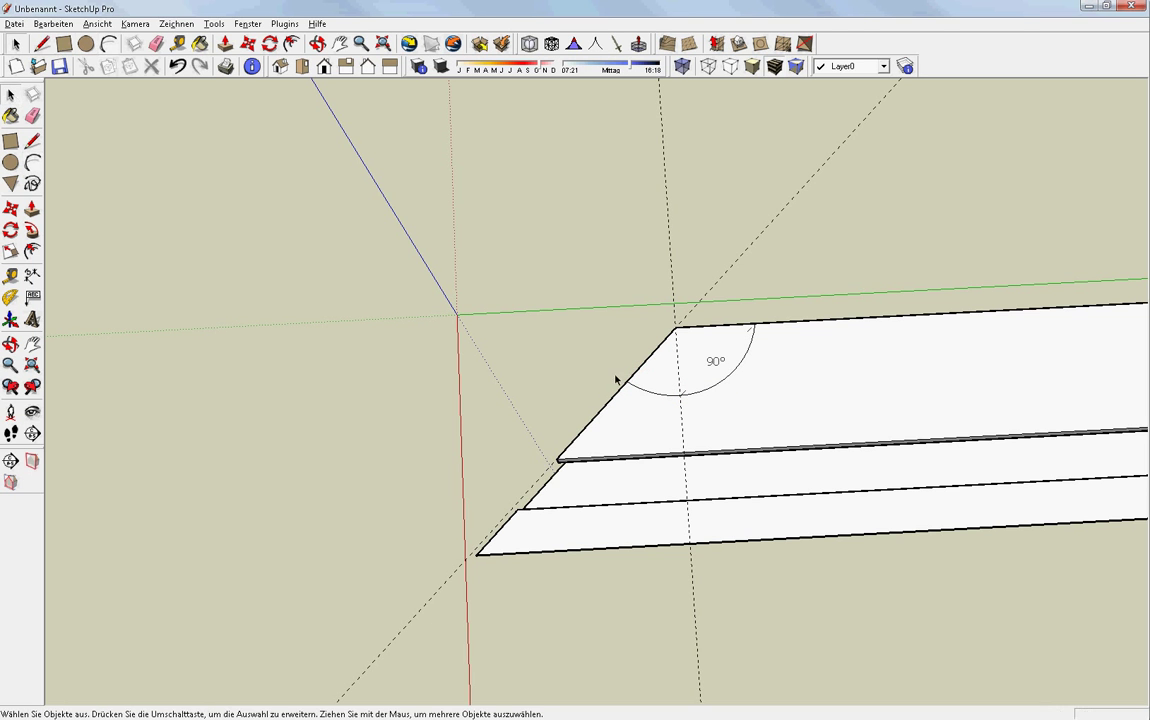
Dimension across the new arc and change the 0,56m label to 45°
left_click(31, 294)
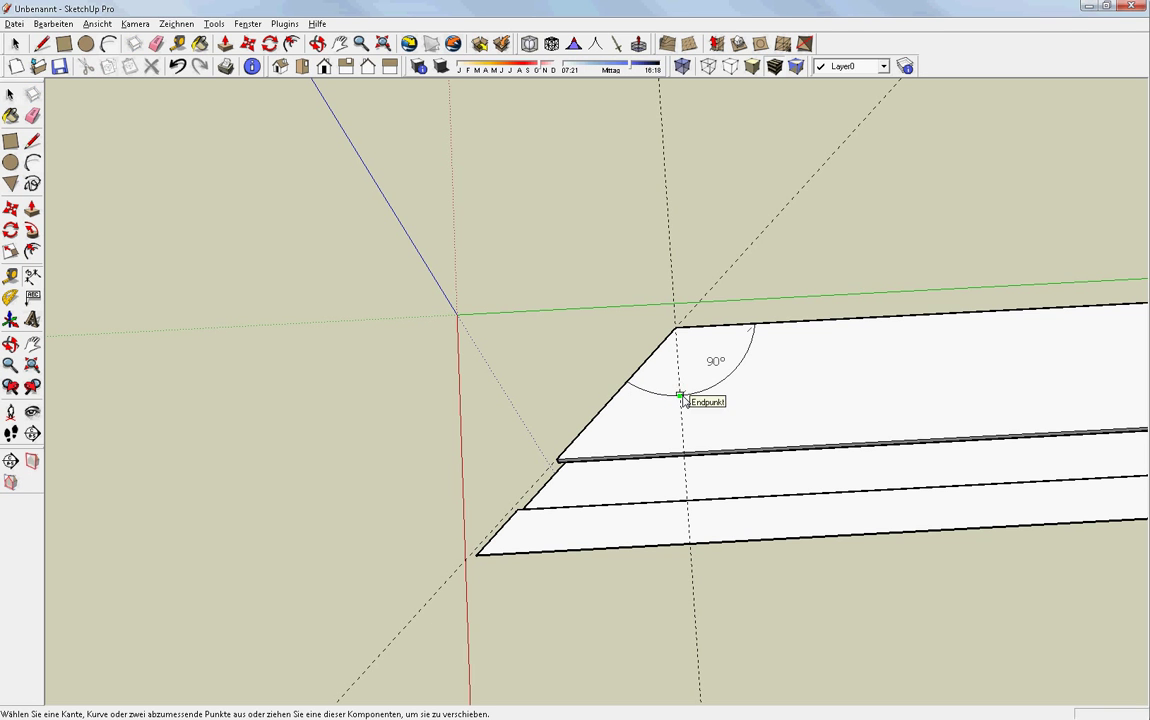
left_click(679, 393)
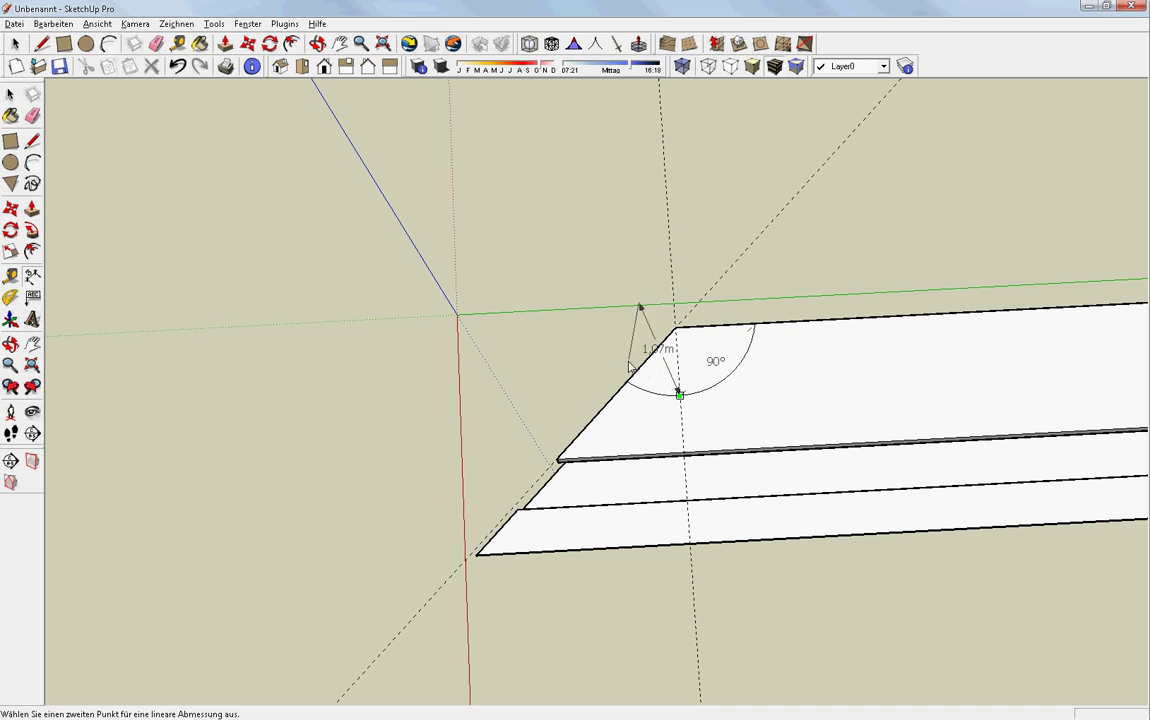
left_click(627, 383)
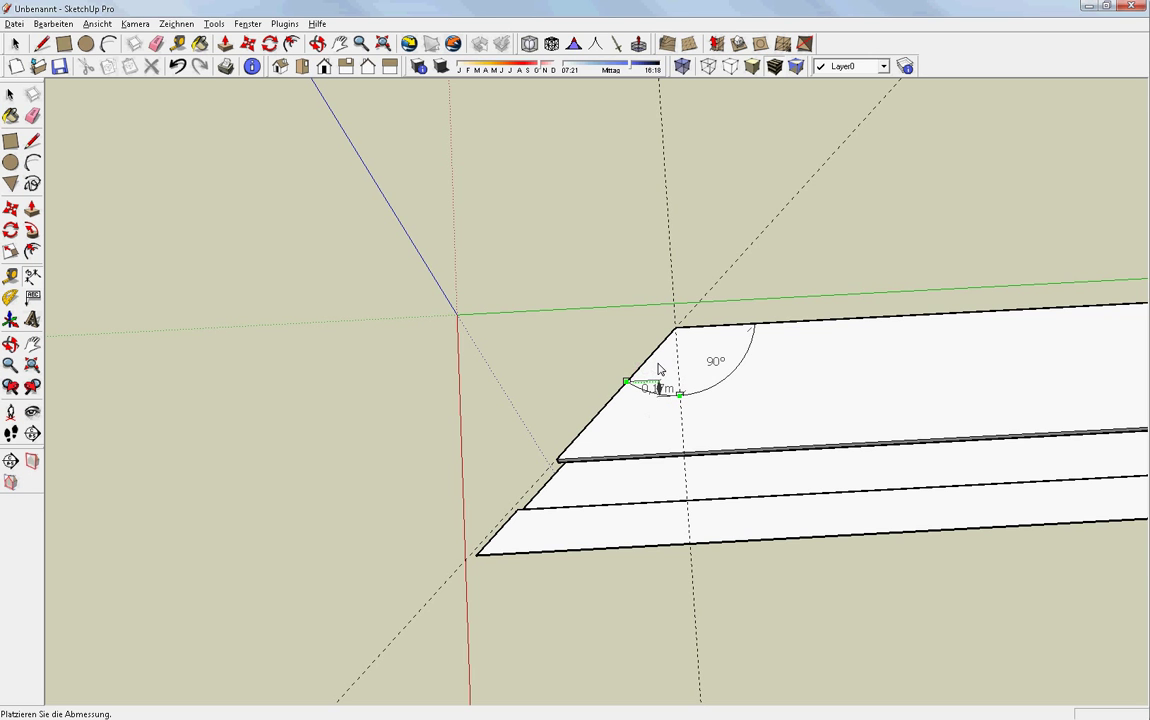
scroll(660, 370, "up", 1)
scroll(656, 369, "up", 2)
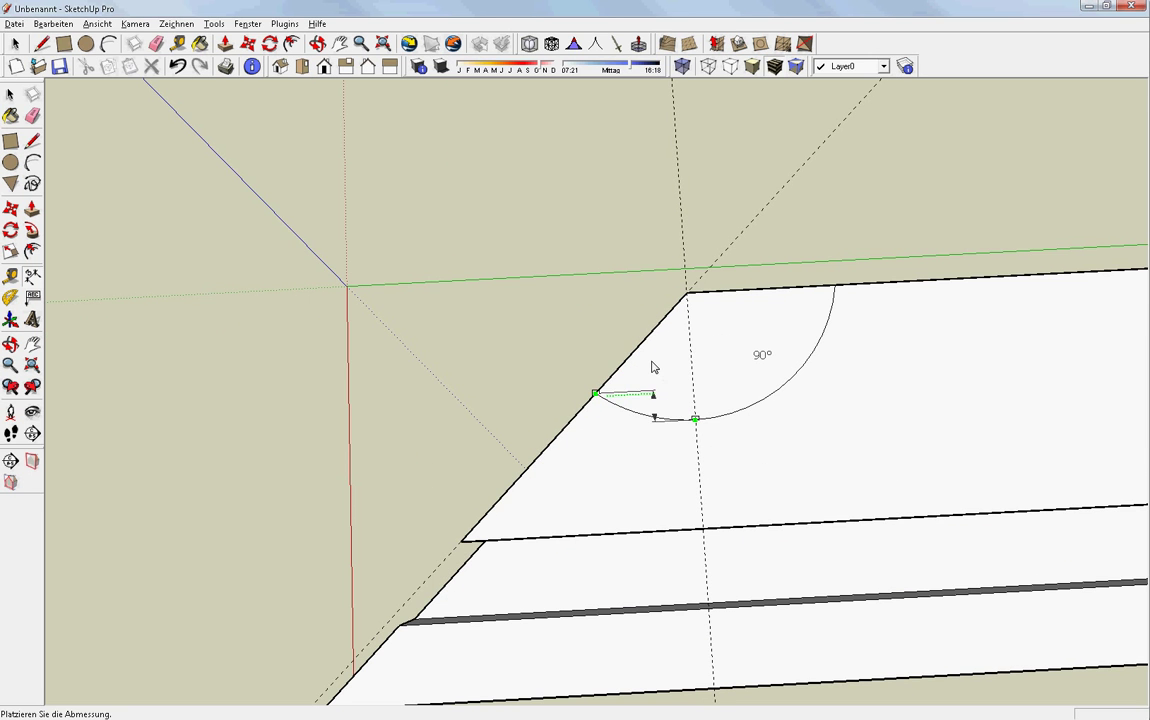
left_click(655, 363)
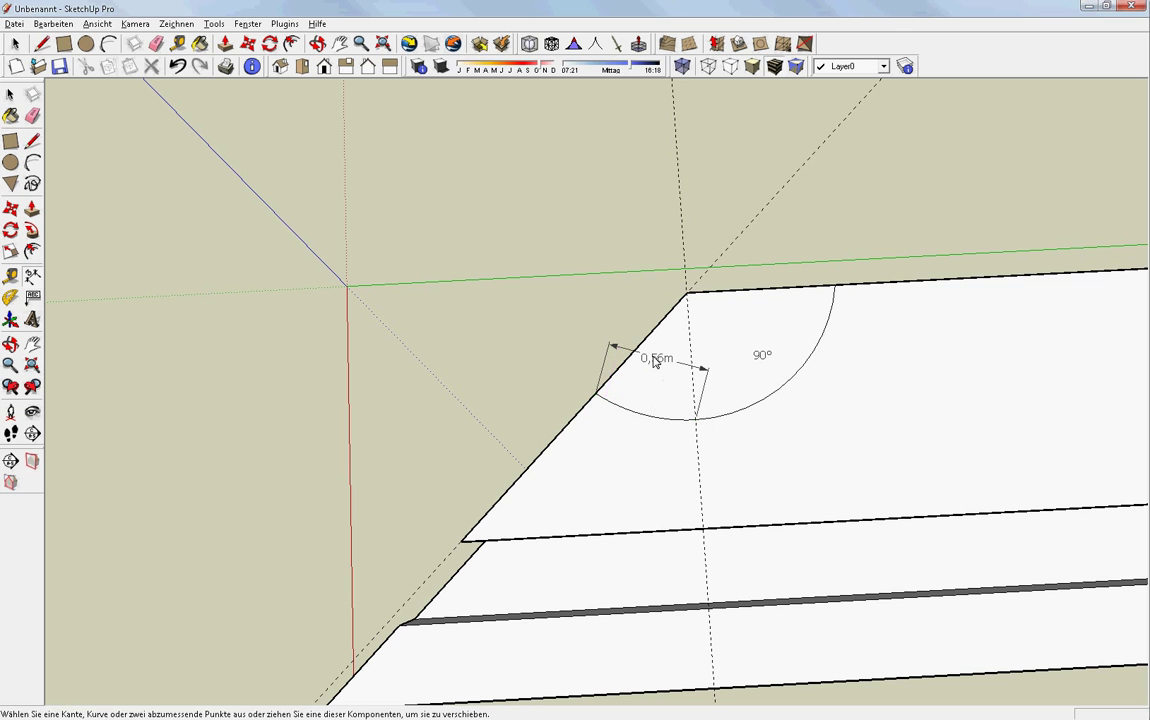
key("space")
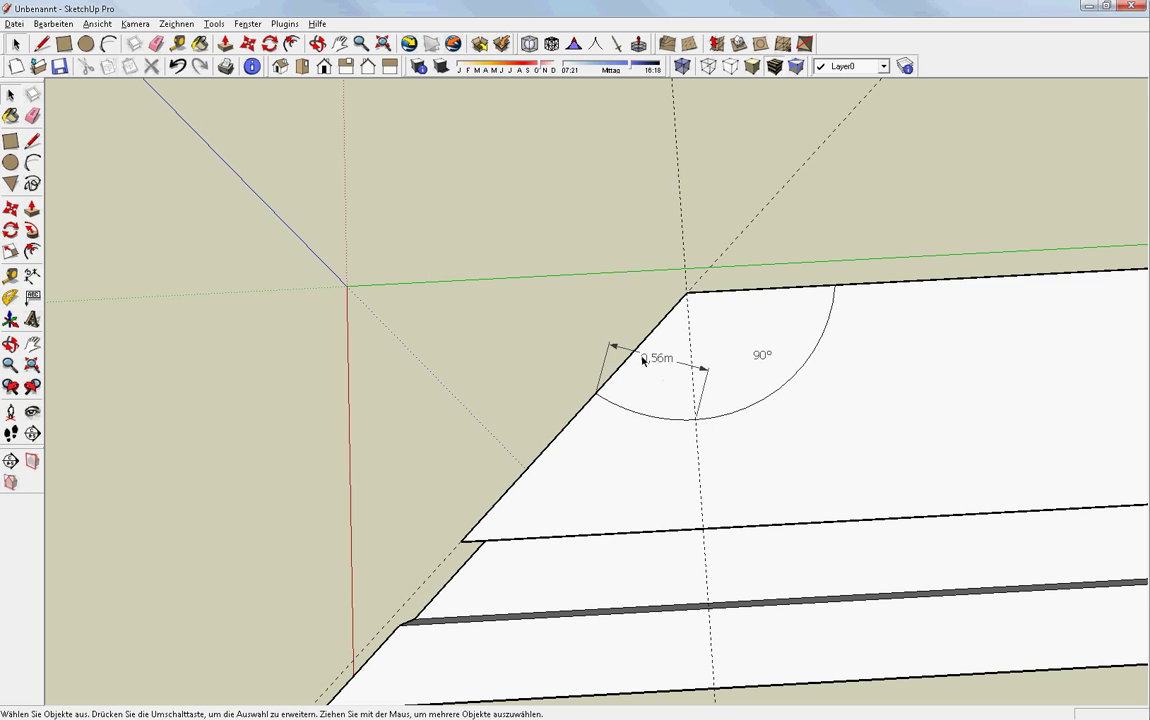
left_click(656, 360)
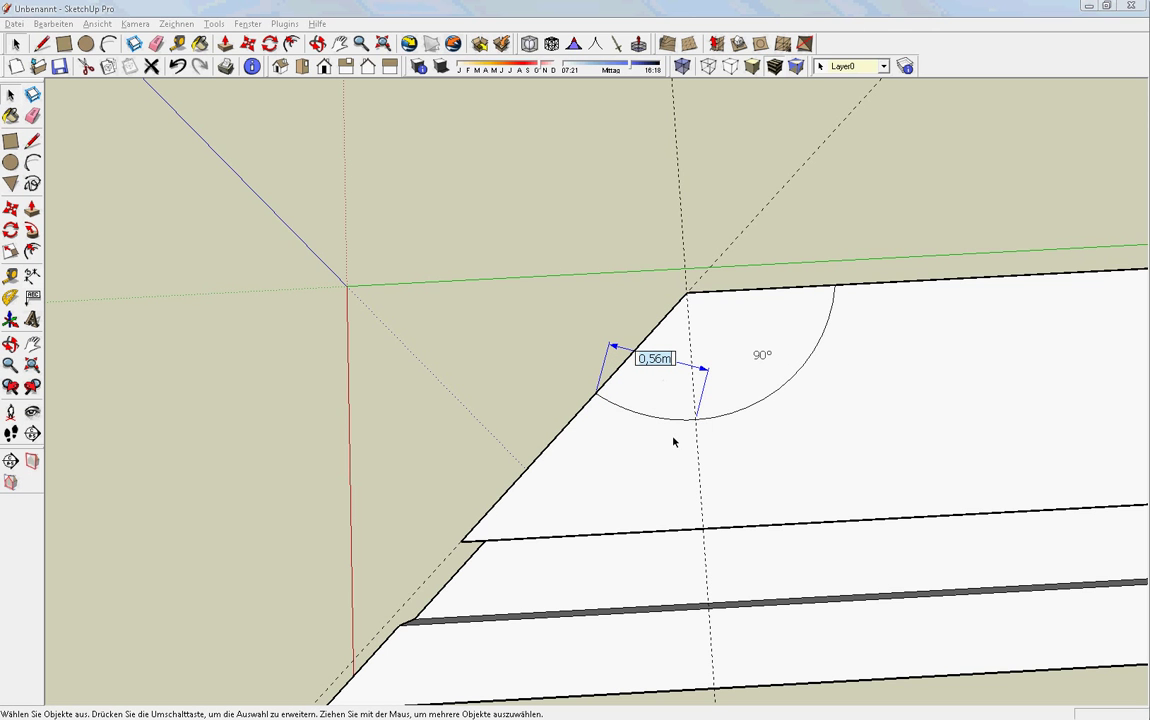
type("45")
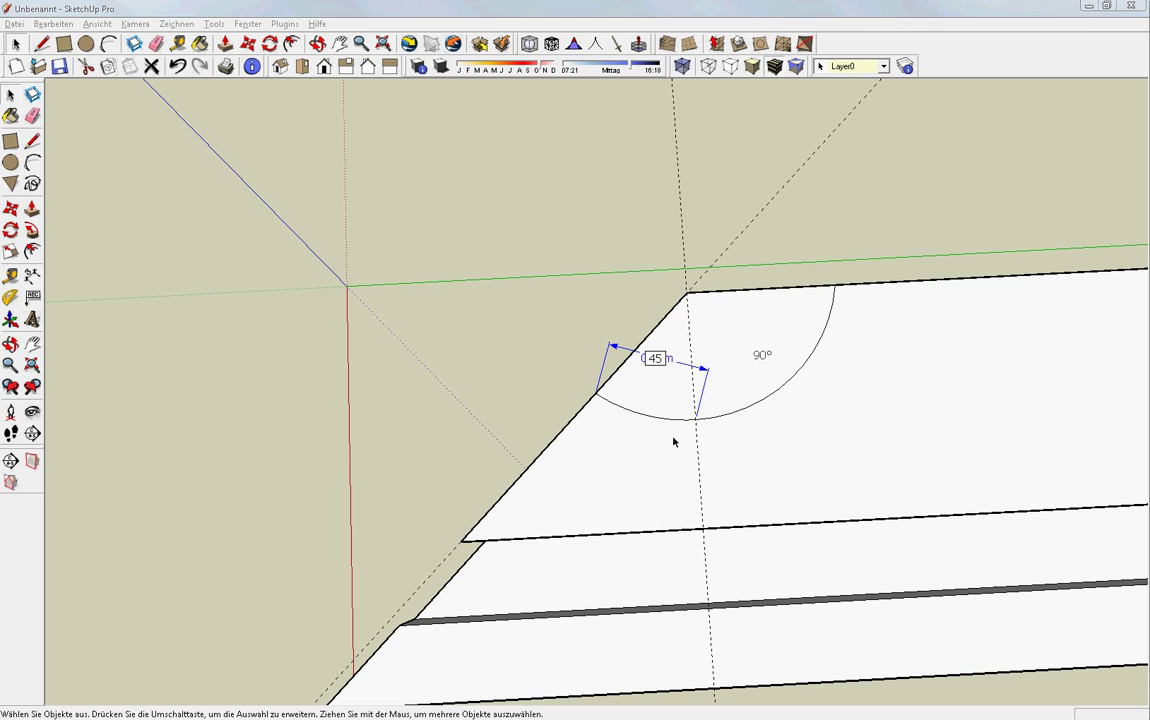
type("°")
key("Return")
Delete the dashed guide lines around the profile
mouse_move(631, 452)
middle_mouse_down()
mouse_move(626, 321)
mouse_move(751, 434)
mouse_move(616, 249)
mouse_move(850, 177)
mouse_move(605, 208)
middle_mouse_up()
scroll(619, 262, "down", 2)
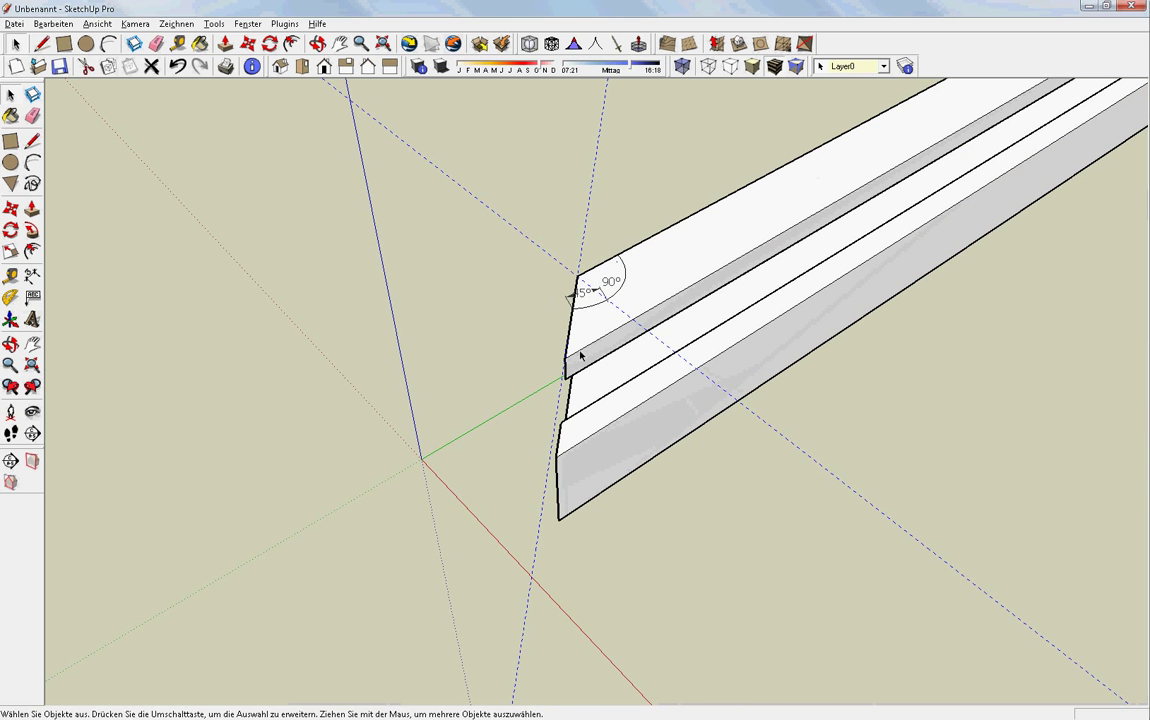
key("Delete")
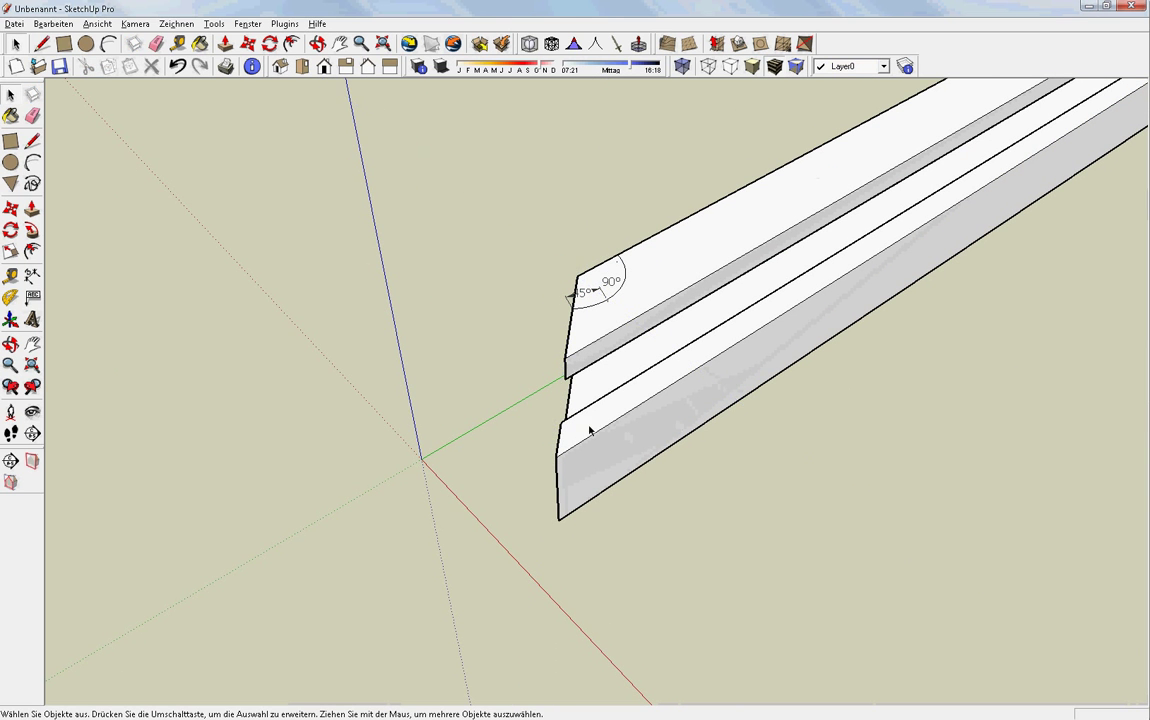
Group the entire slotted profile and set a rotation centre on its mitred corner
mouse_move(588, 429)
middle_mouse_down()
mouse_move(643, 466)
mouse_move(601, 475)
mouse_move(588, 457)
middle_mouse_up()
triple_click(621, 430)
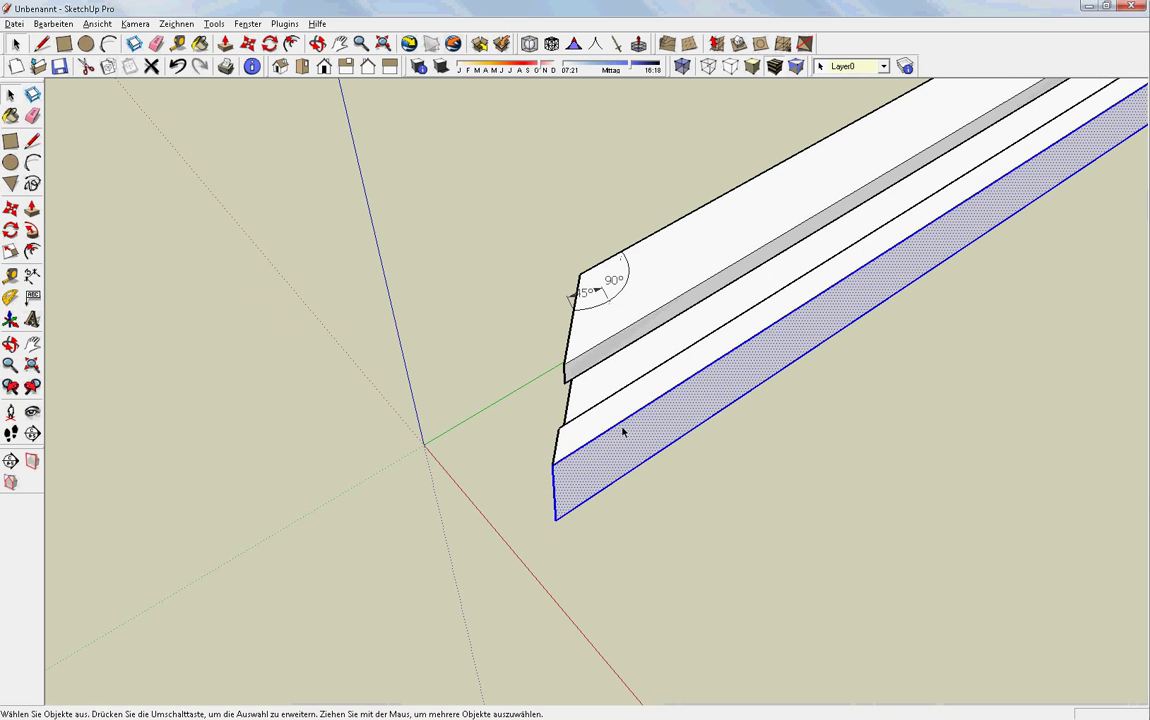
right_click(558, 428)
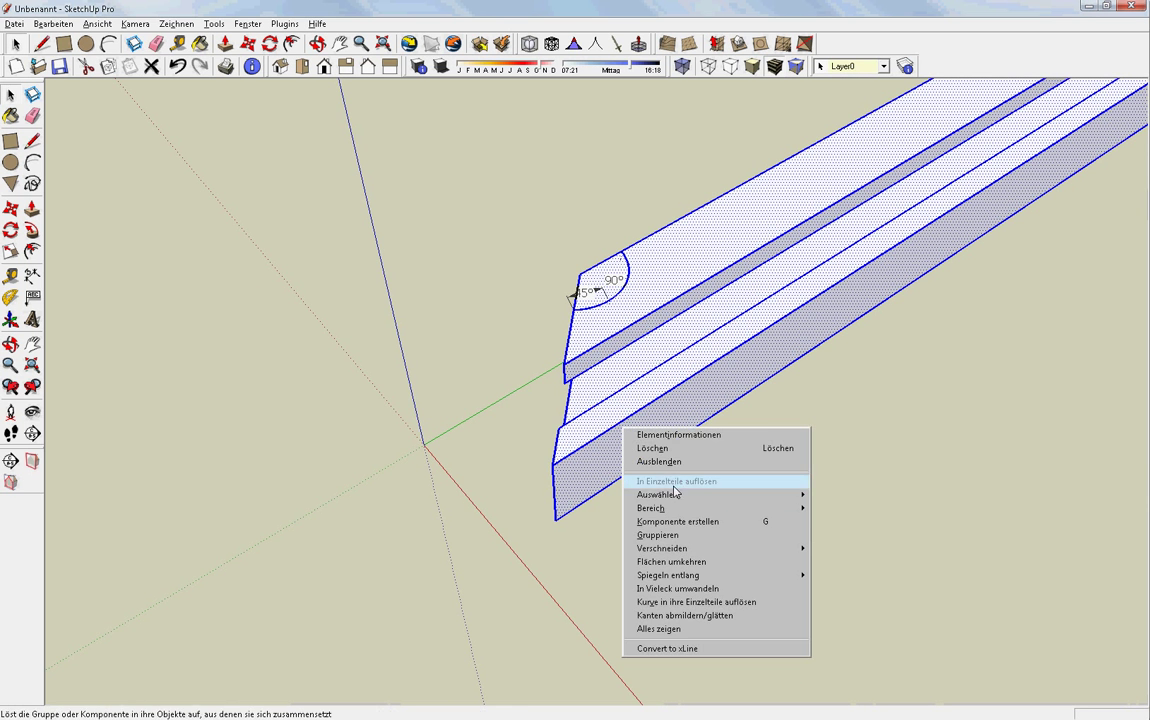
left_click(702, 540)
mouse_move(702, 540)
middle_mouse_down()
mouse_move(593, 418)
mouse_move(667, 385)
mouse_move(600, 475)
mouse_move(737, 336)
mouse_move(786, 313)
mouse_move(755, 416)
mouse_move(583, 431)
middle_mouse_up()
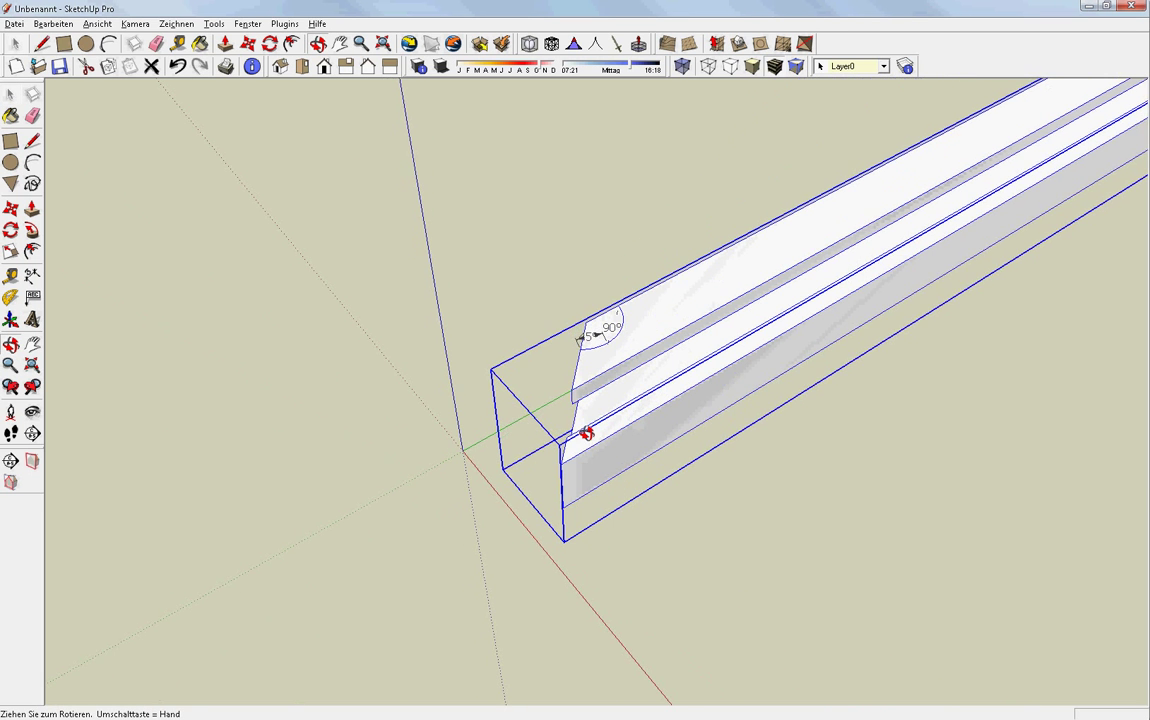
left_click(10, 229)
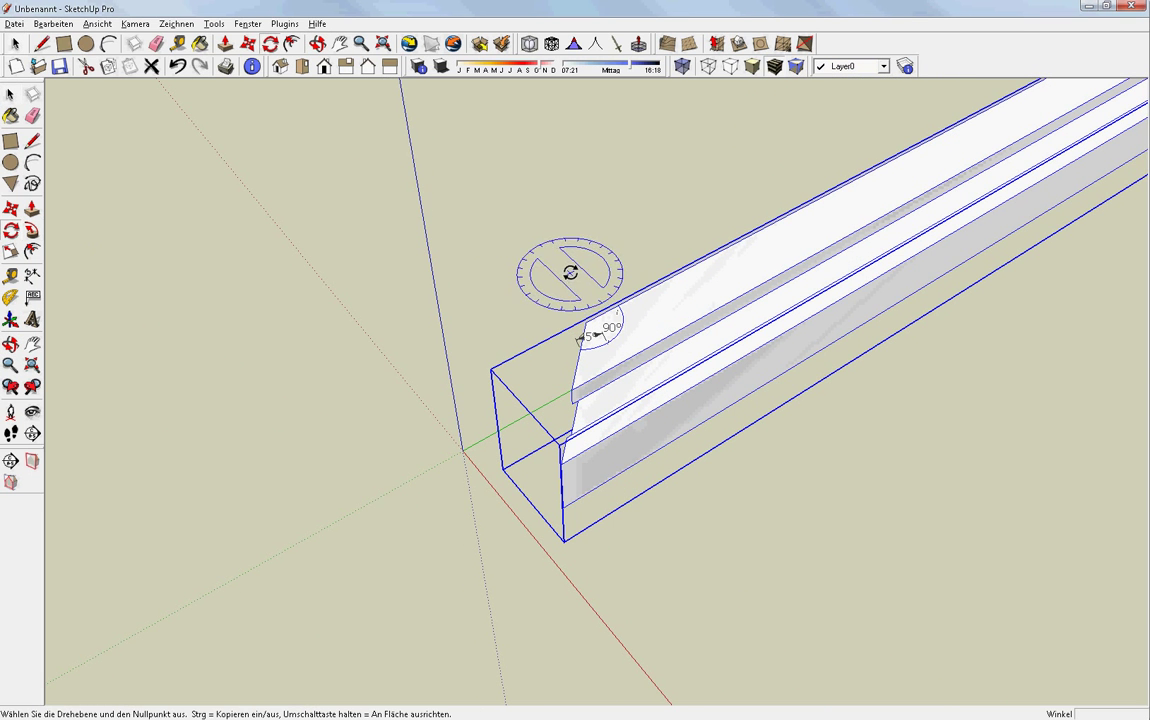
left_click(585, 323)
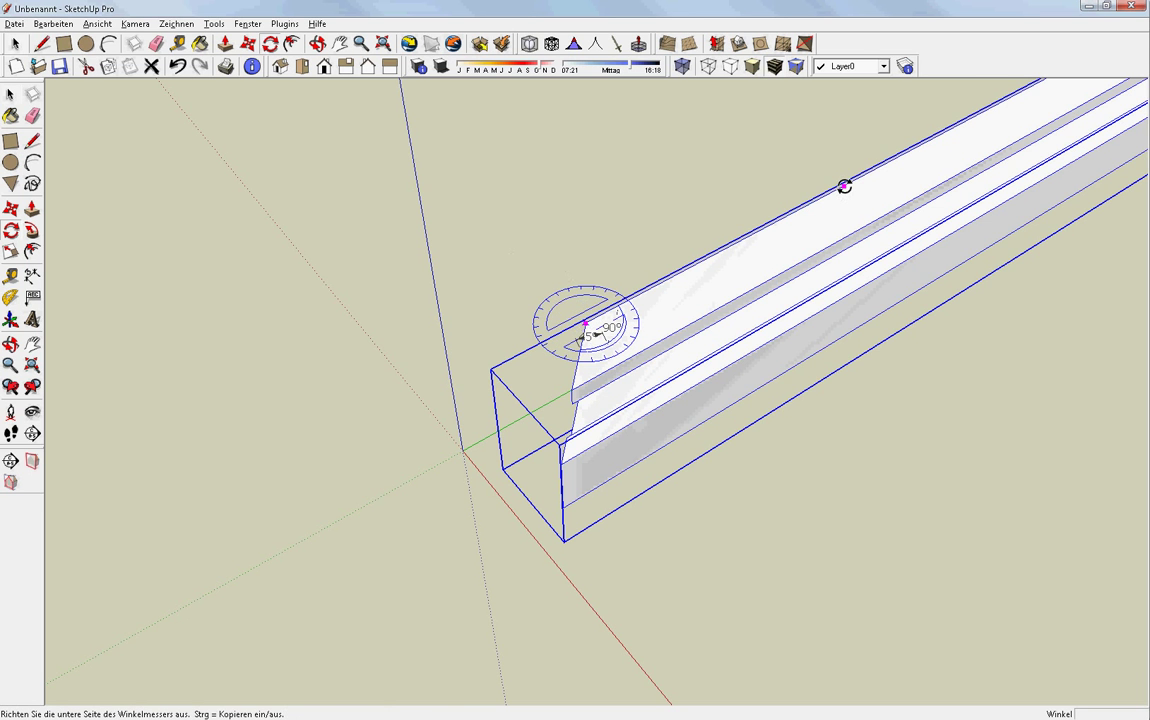
Rotate a copy of the grouped rail 90° about the mitred corner into an L
left_click(844, 186)
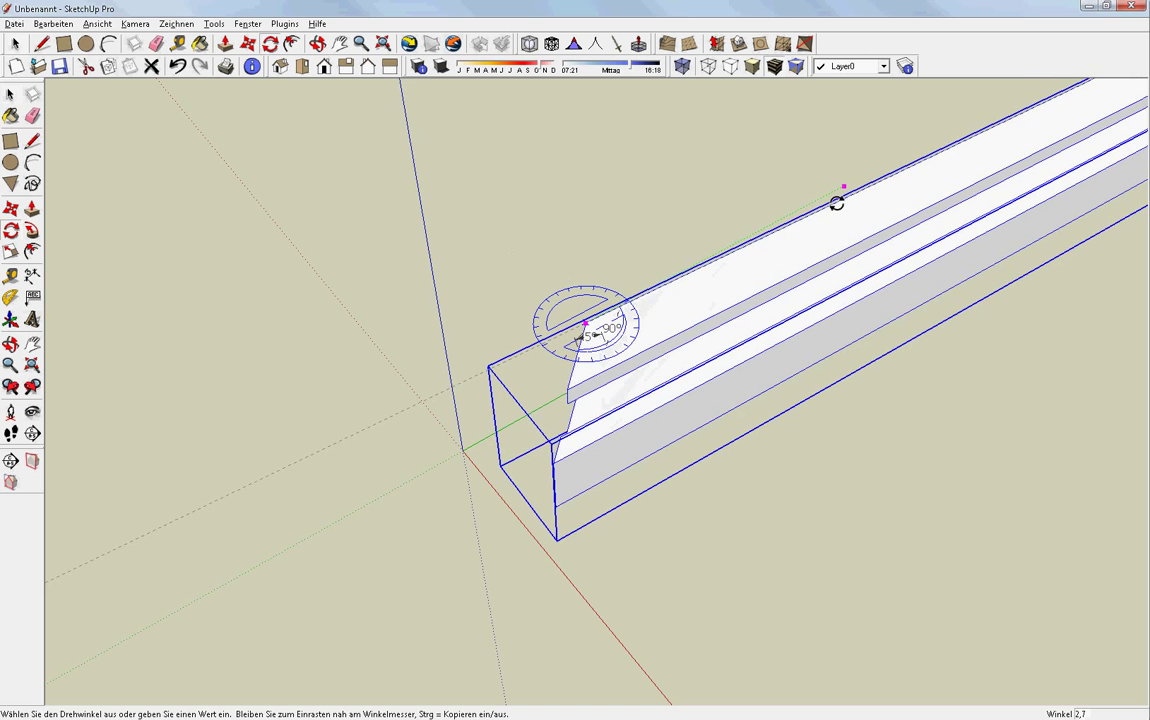
key("ctrl")
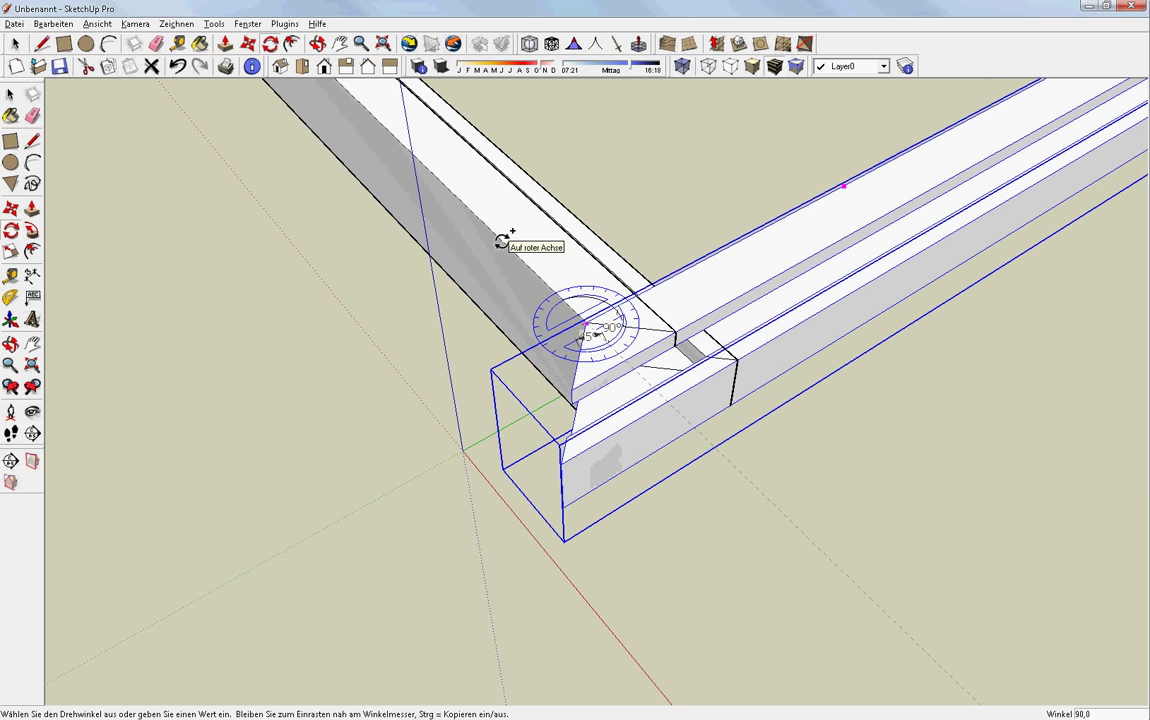
left_click(501, 241)
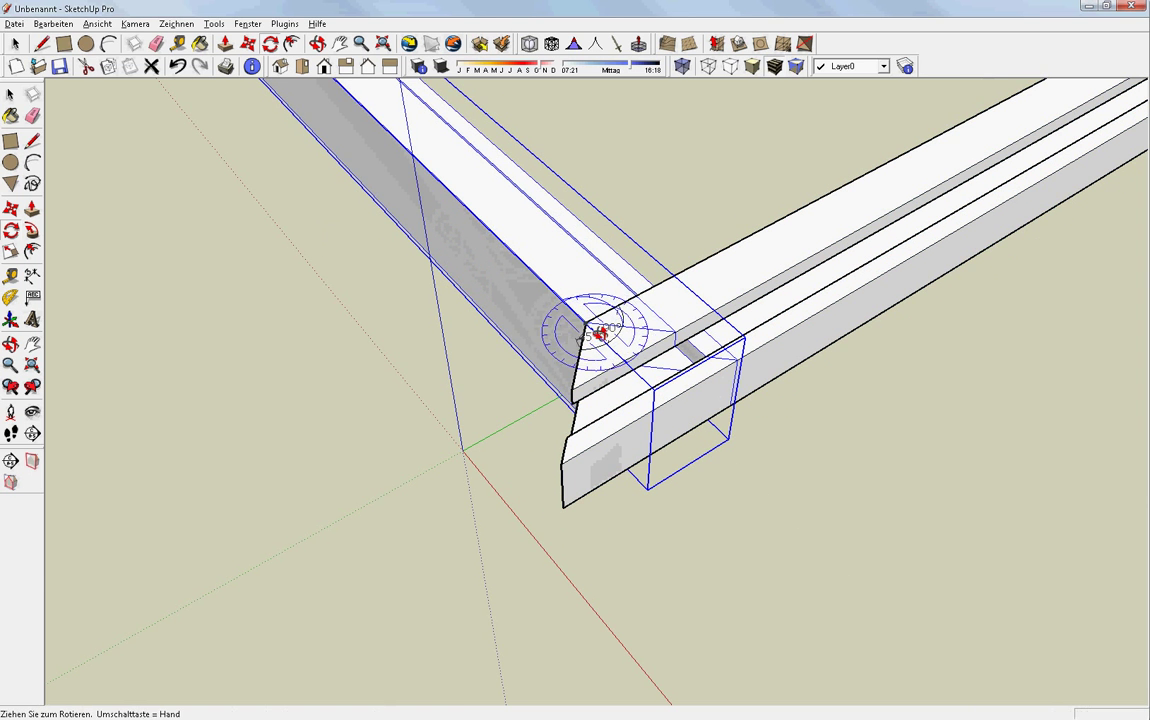
Flip the rotated beam group along its red axis
mouse_move(596, 329)
middle_mouse_down()
mouse_move(1100, 185)
mouse_move(1001, 123)
mouse_move(1040, 123)
mouse_move(887, 264)
mouse_move(703, 339)
mouse_move(477, 488)
mouse_move(480, 426)
middle_mouse_up()
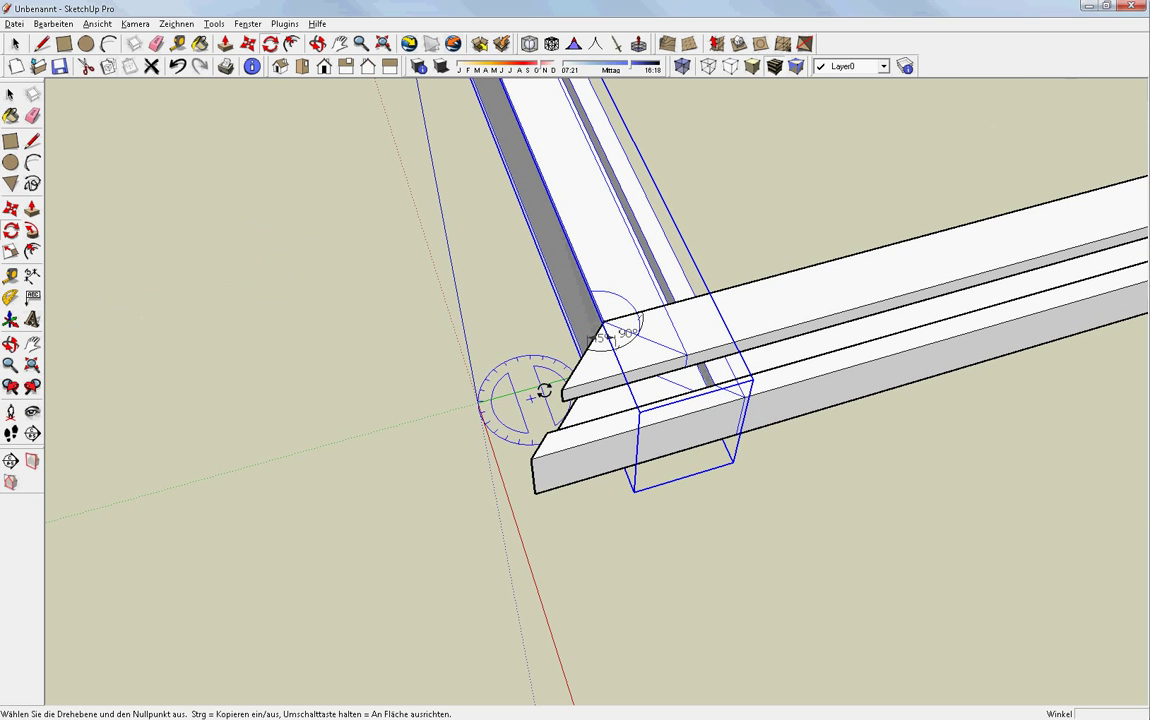
right_click(614, 272)
mouse_move(661, 440)
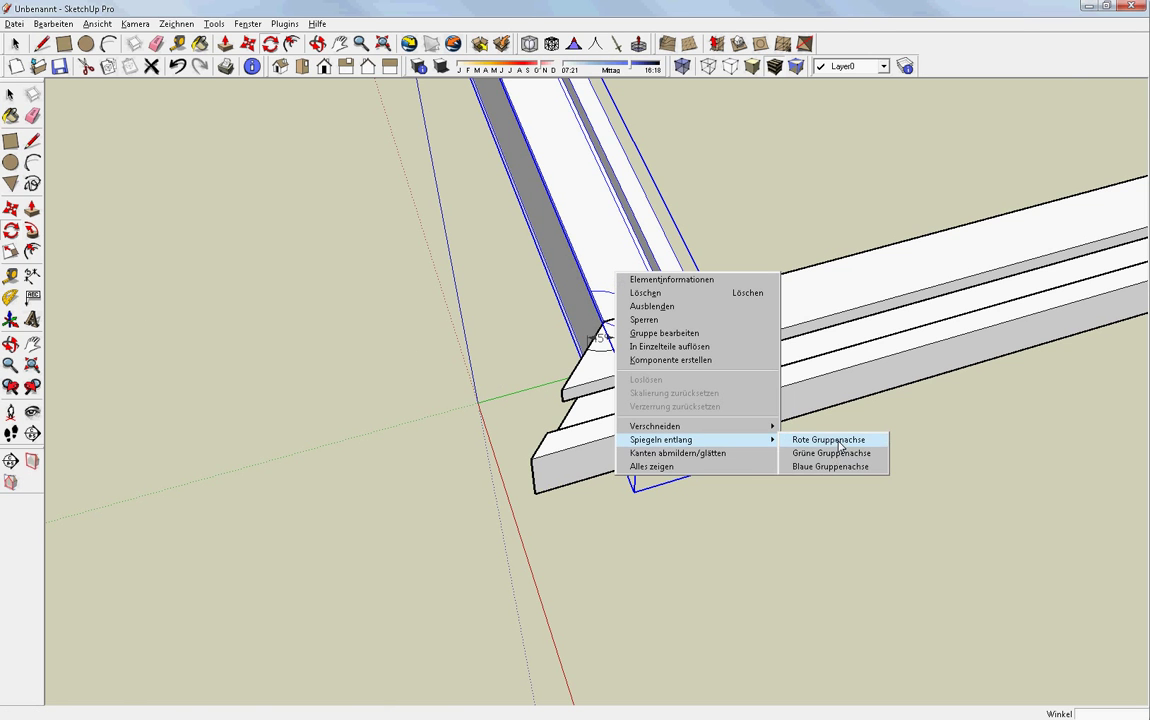
left_click(829, 440)
Move the flipped beam so its corner snaps onto the other beam's endpoint
left_click(10, 207)
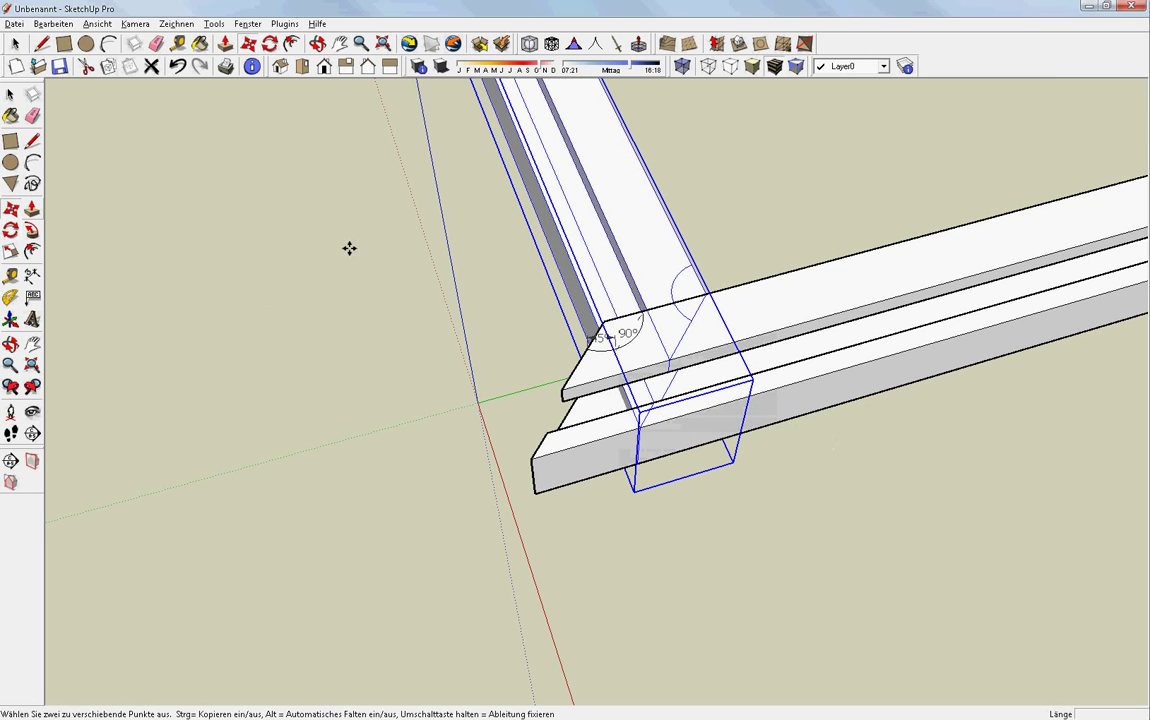
left_click(706, 293)
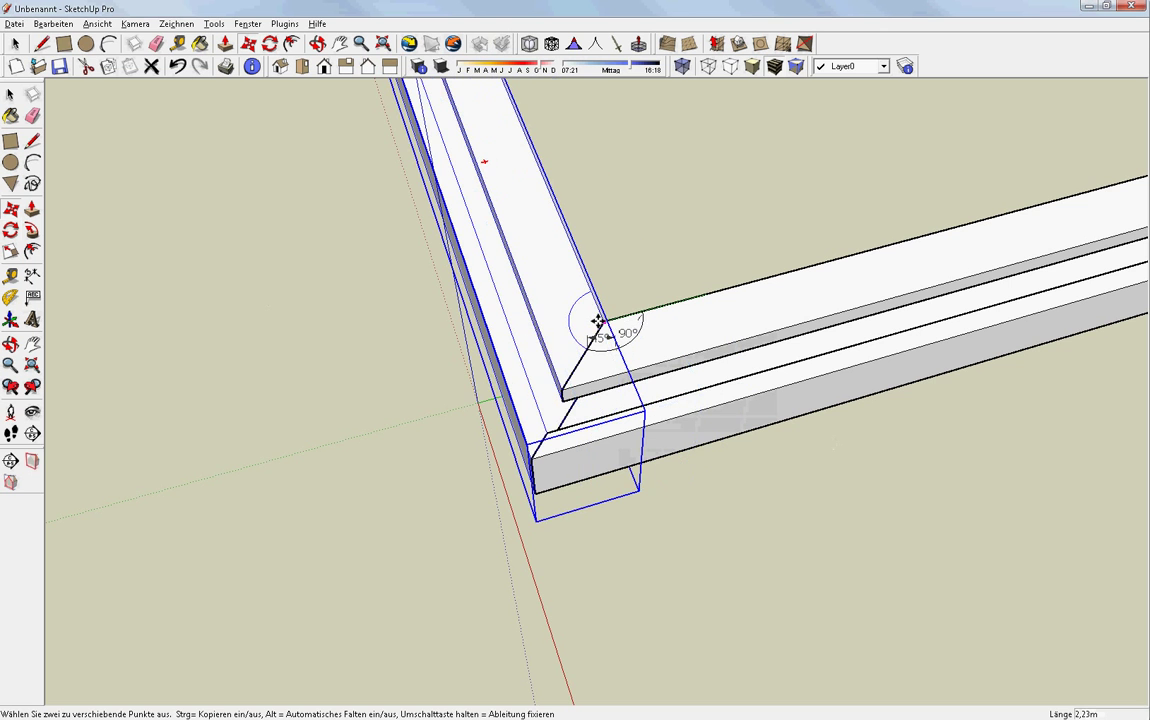
left_click(606, 322)
key("space")
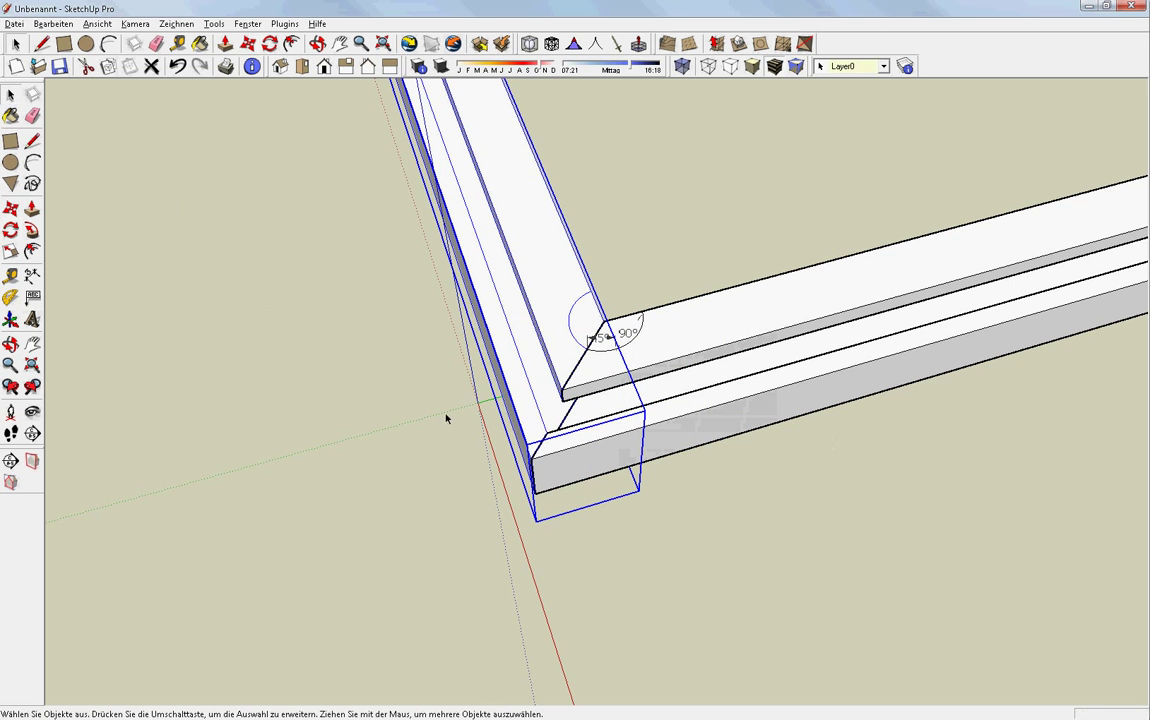
left_click(380, 403)
mouse_move(380, 403)
middle_mouse_down()
mouse_move(834, 267)
mouse_move(465, 458)
middle_mouse_up()
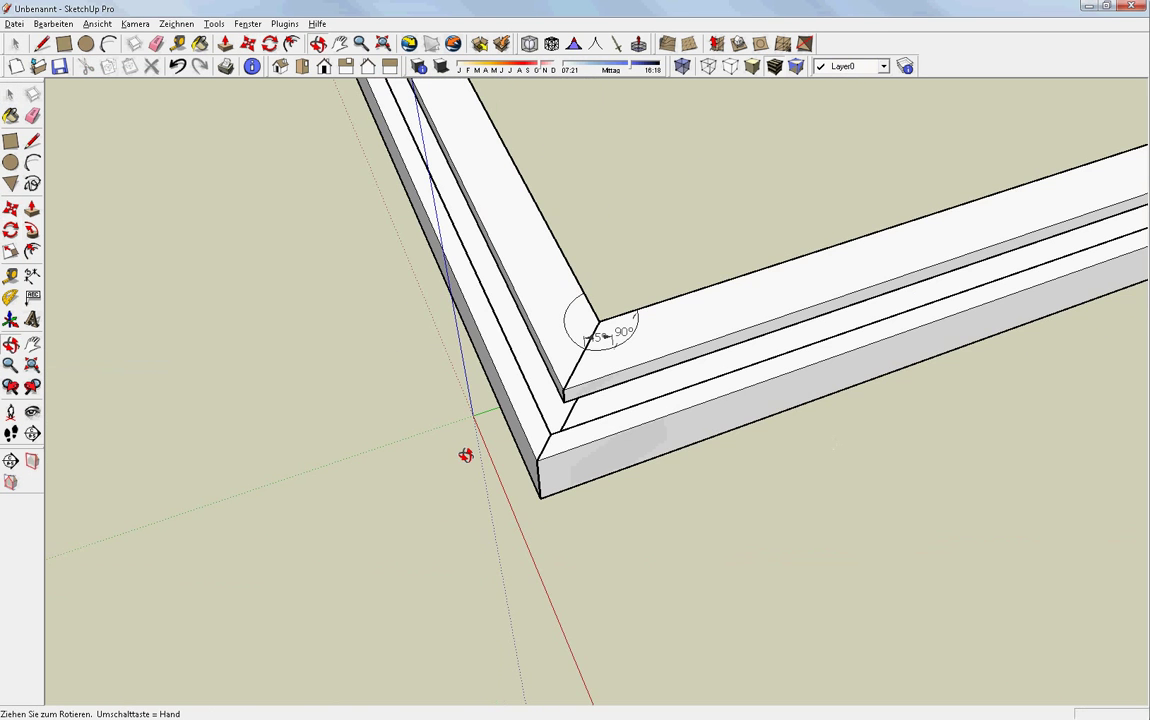
Dimension the diagonal mitre line across the corner, placing the 1,84m label offset
scroll(568, 377, "up", 3)
scroll(568, 377, "up", 1)
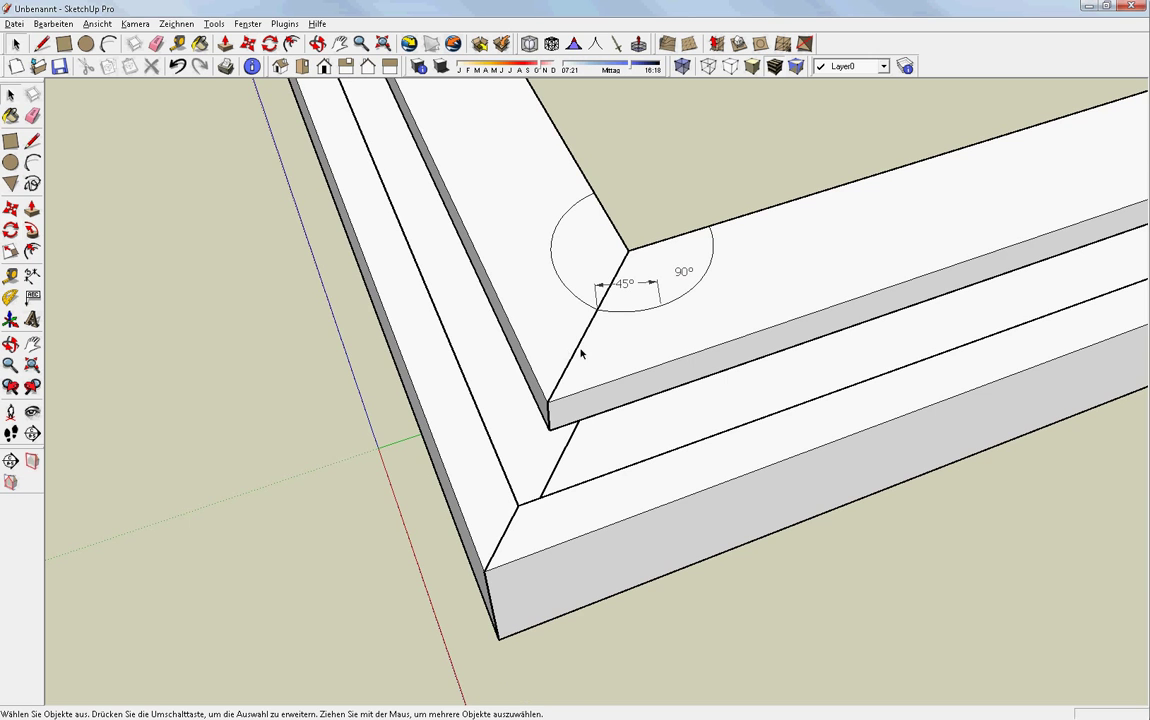
mouse_move(575, 375)
middle_mouse_down()
mouse_move(485, 400)
mouse_move(425, 381)
middle_mouse_up()
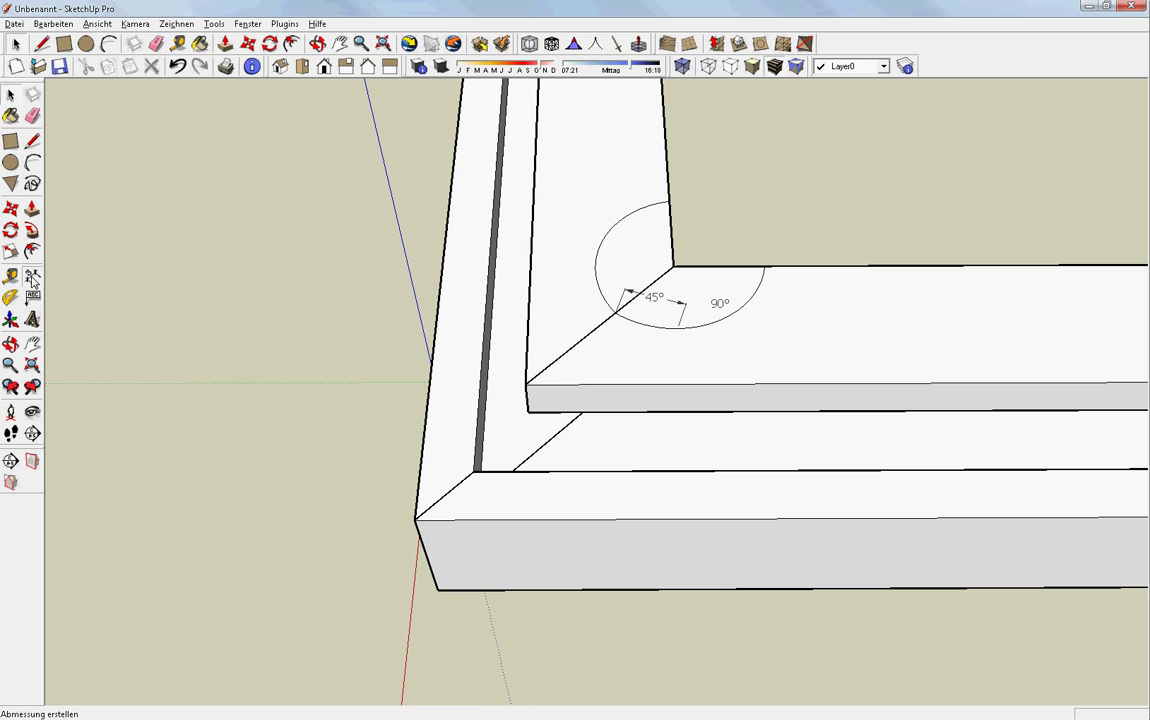
left_click(33, 274)
left_click(526, 385)
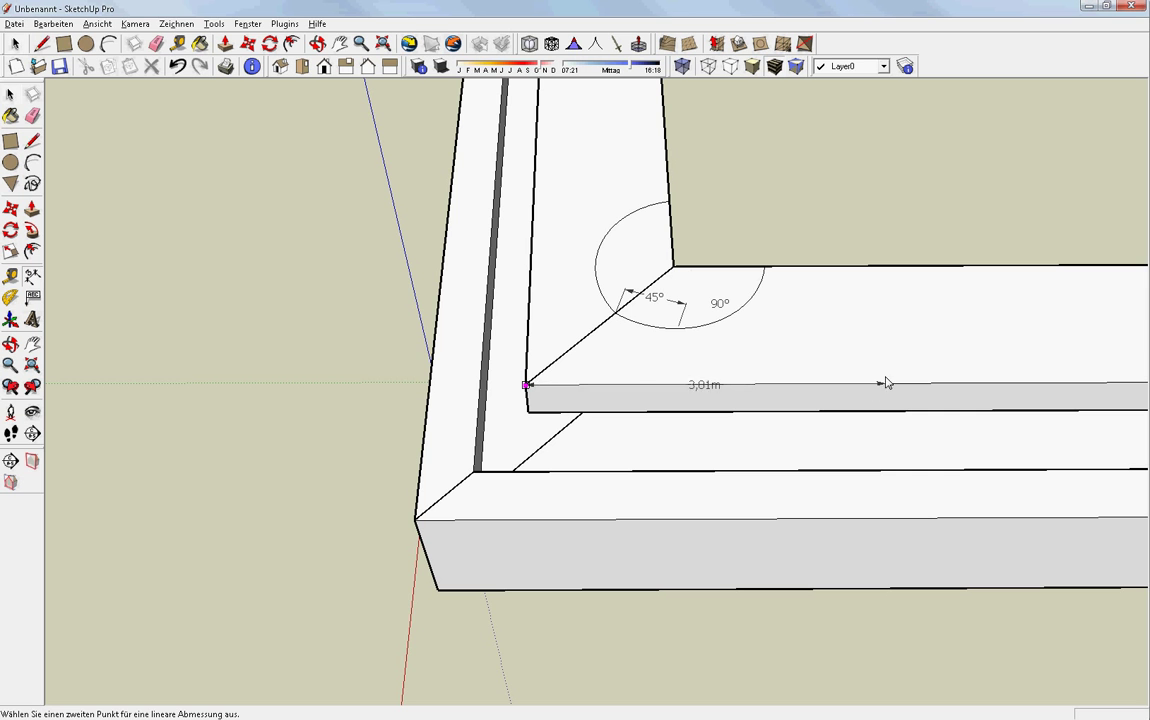
left_click(673, 268)
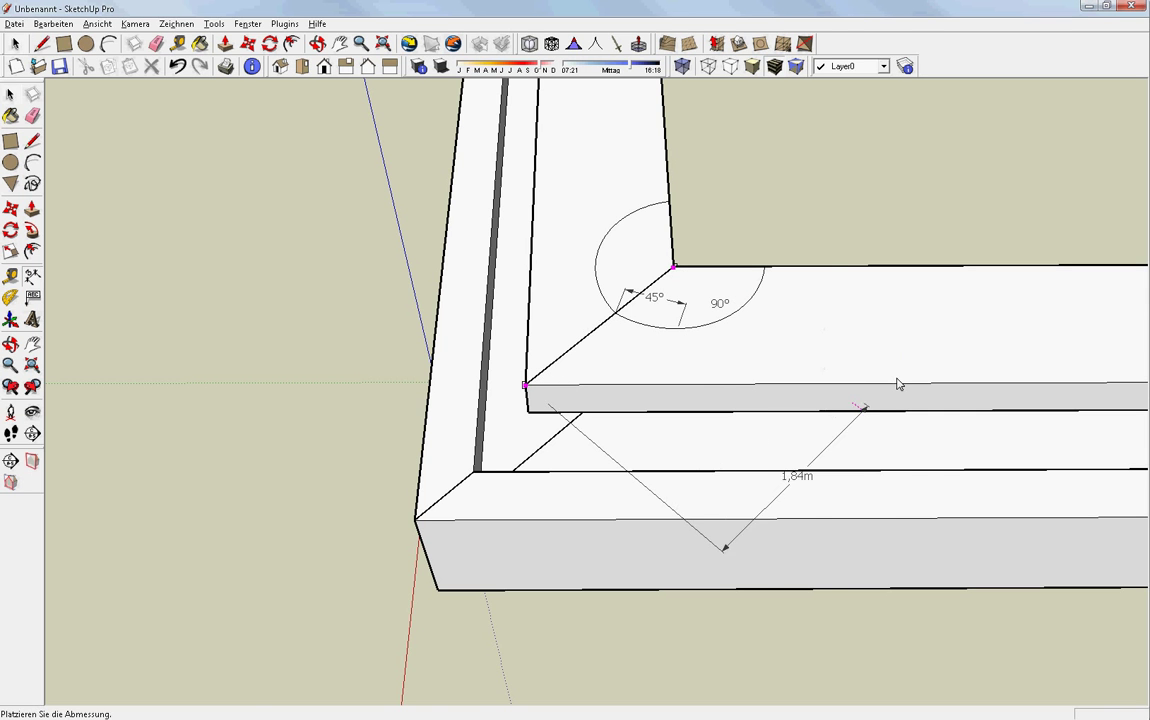
left_click(910, 502)
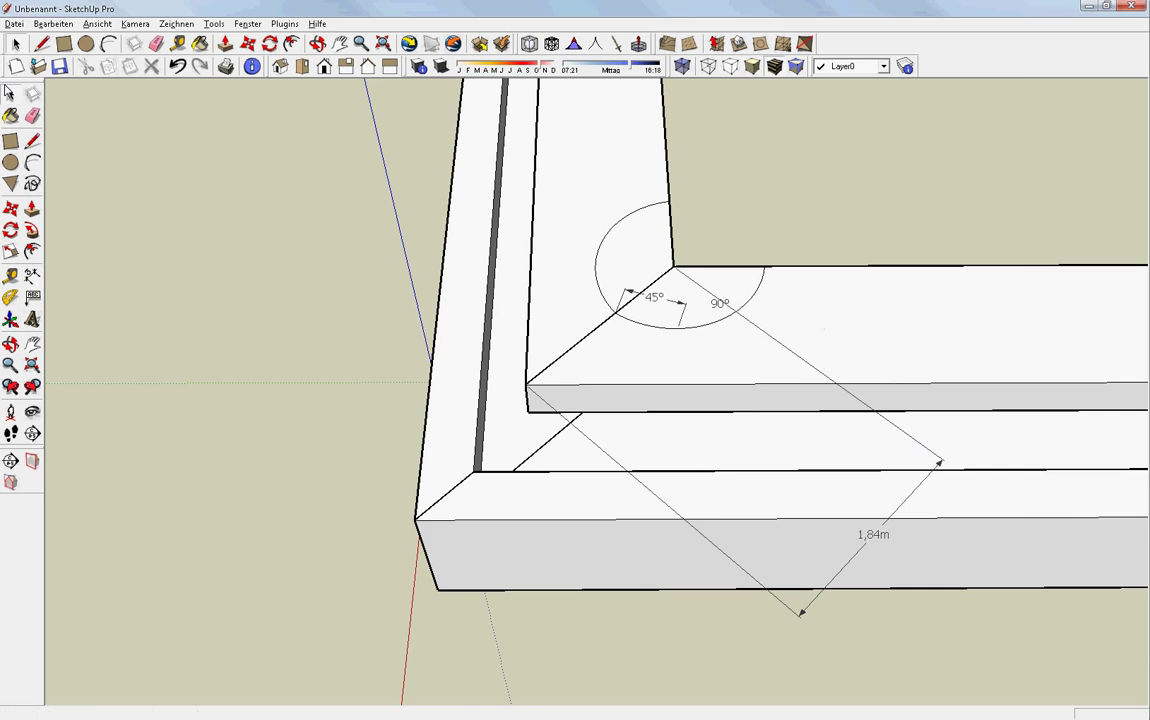
middle_click_drag(400, 395, 461, 453)
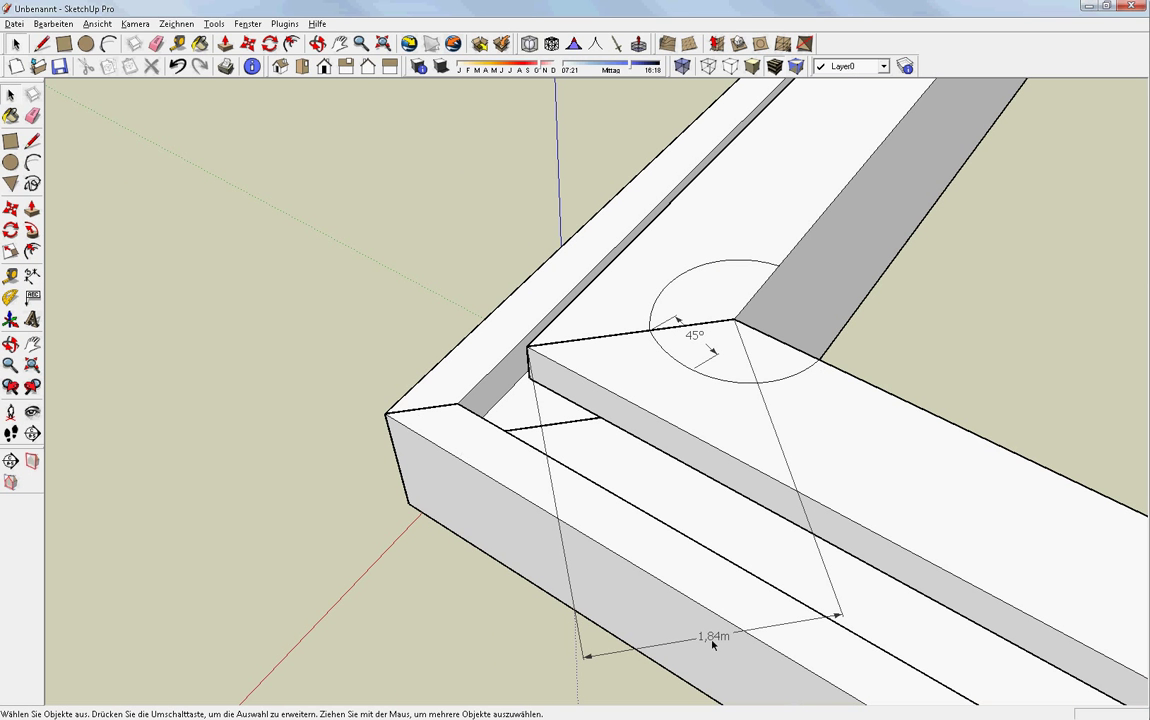
Replace the 1,84m dimension text with 'Ist nicht zusammen'
left_click(711, 637)
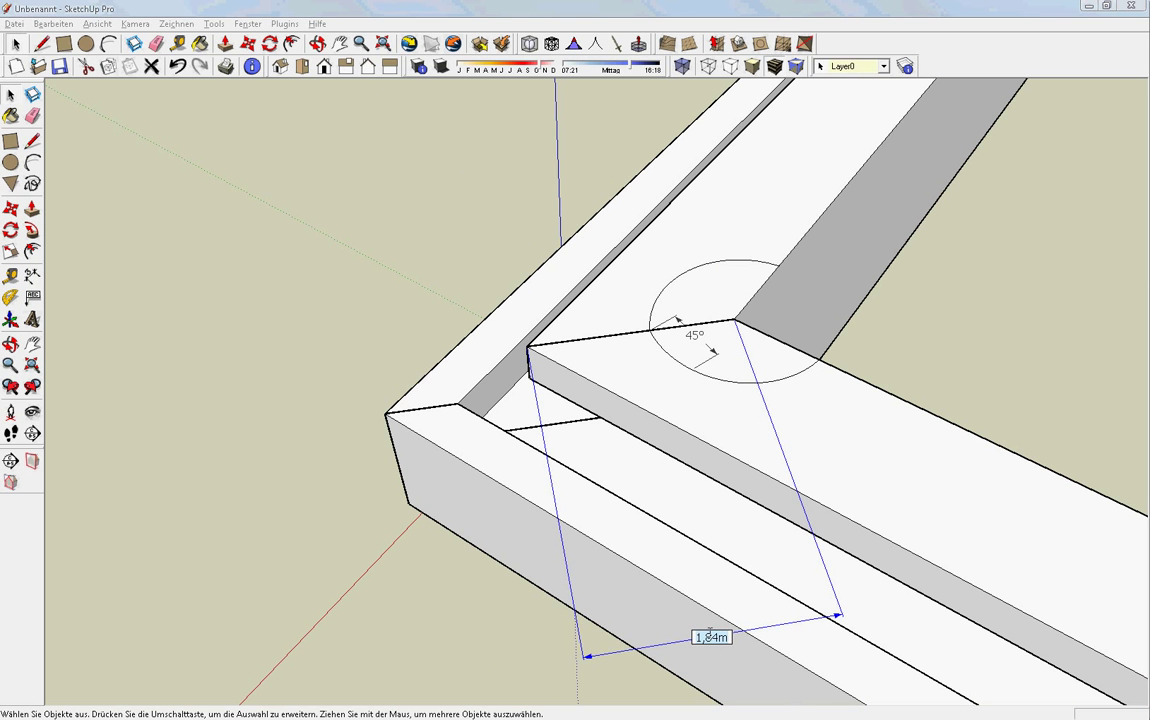
double_click(711, 637)
type("Ist ni")
type("cht zu")
type("samme")
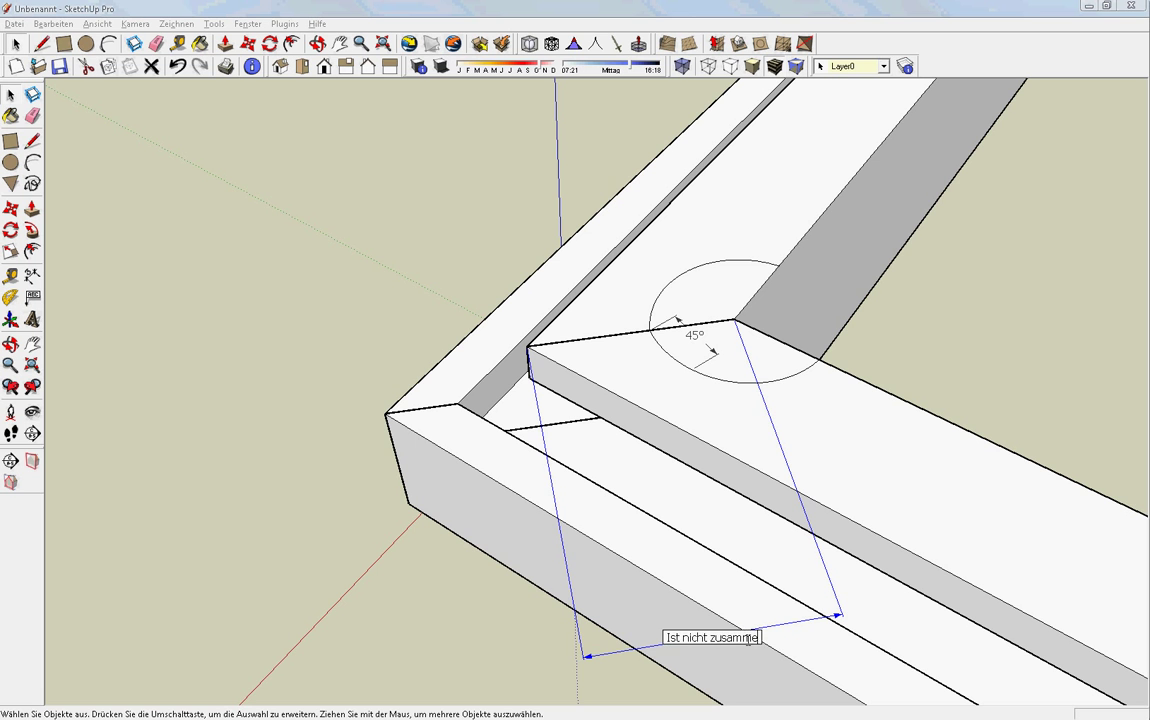
type("n")
key("Return")
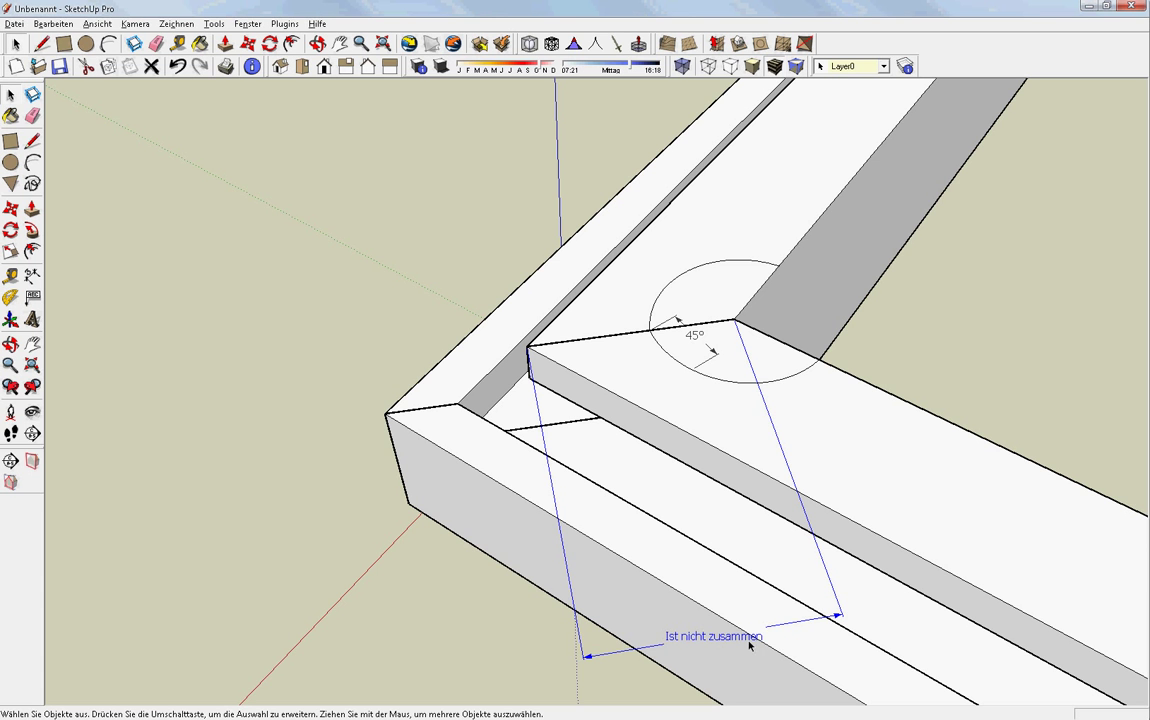
Explode the first profile group into loose geometry
middle_click_drag(471, 468, 633, 572)
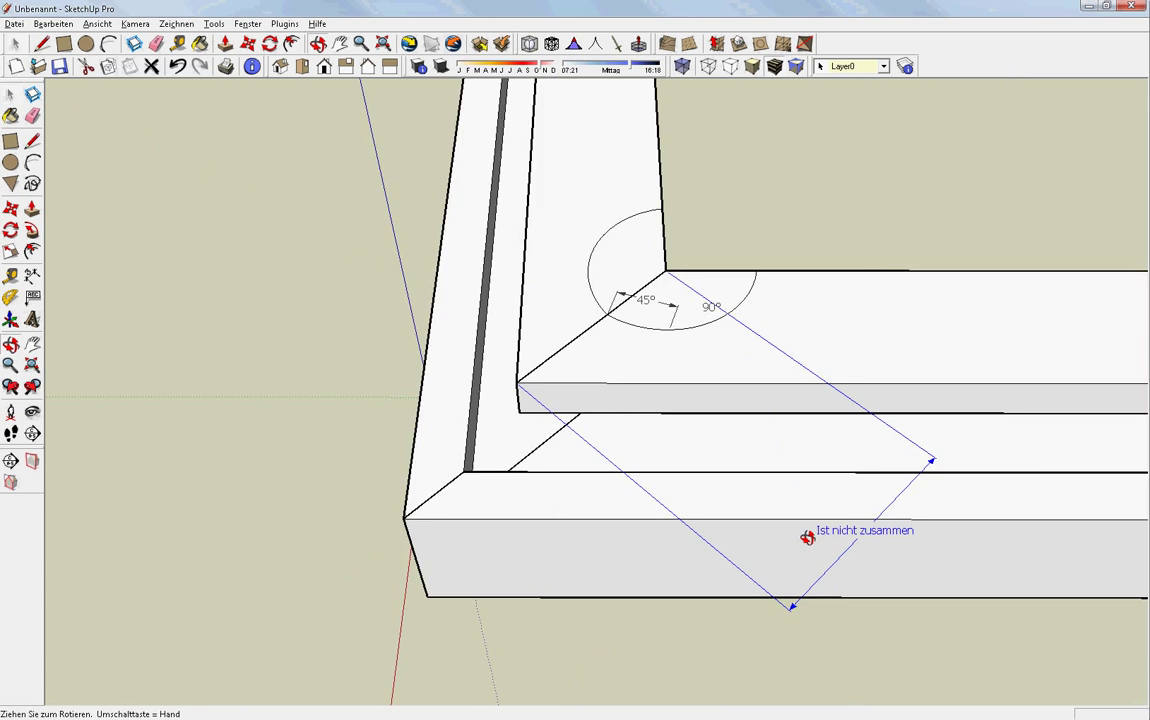
left_click(606, 571)
right_click(597, 556)
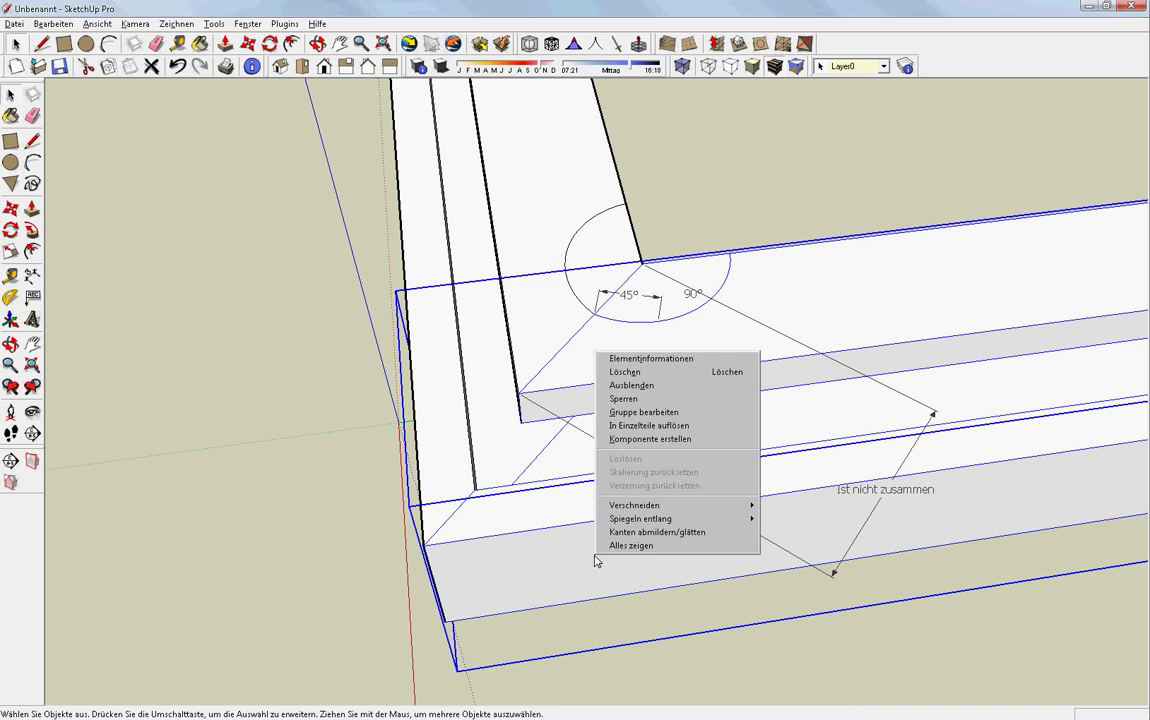
left_click(693, 445)
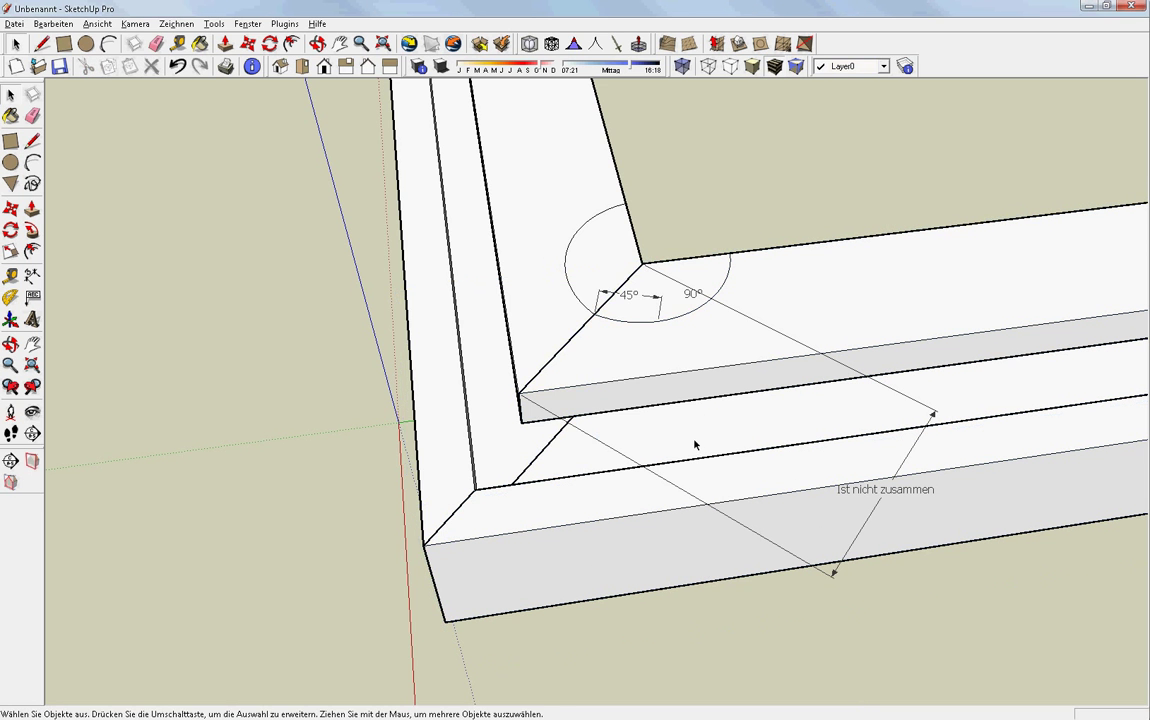
right_click(535, 233)
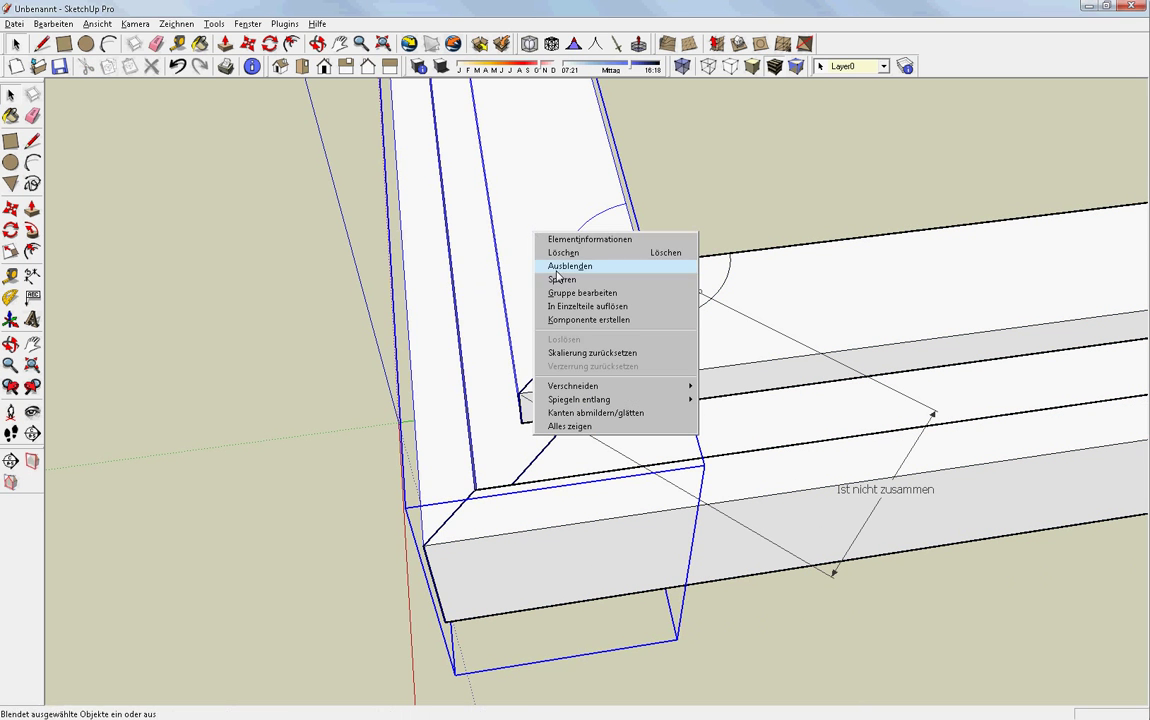
left_click(630, 307)
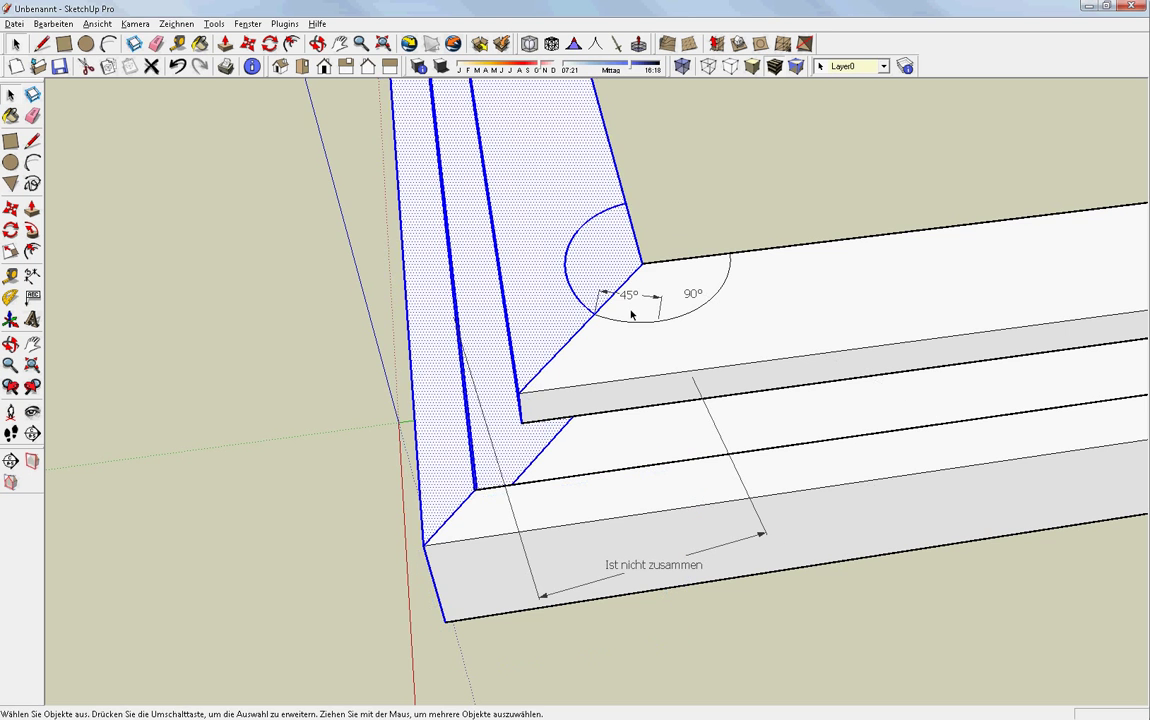
left_click(736, 225)
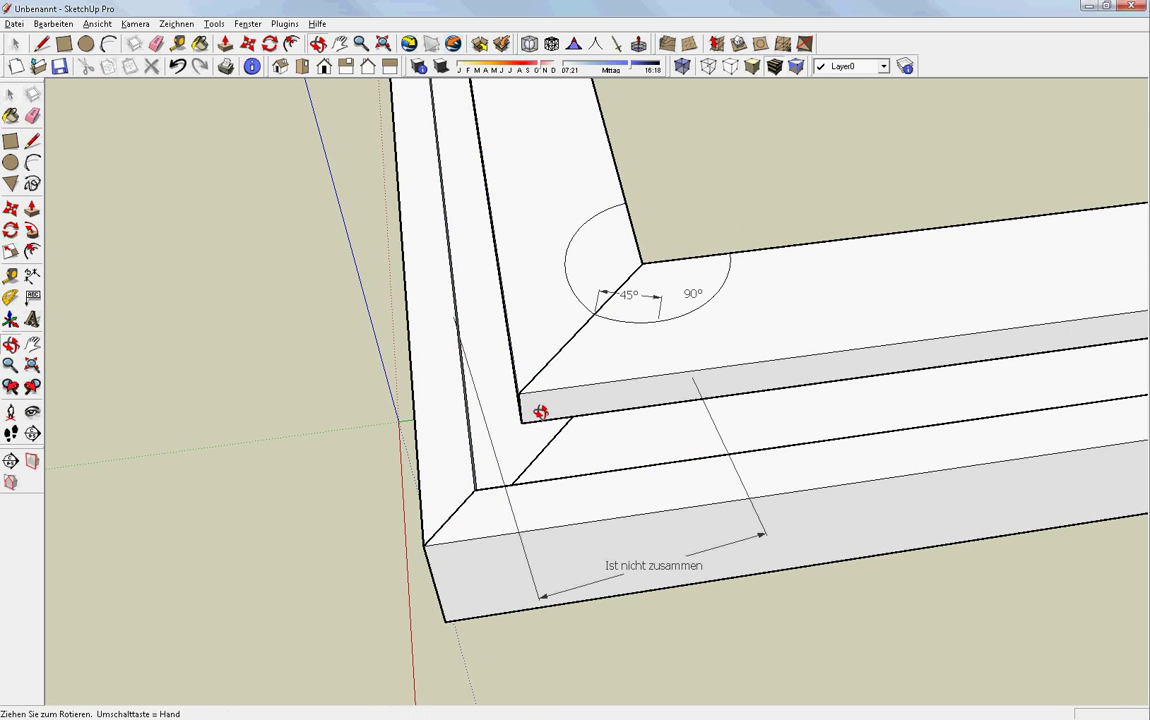
Explode the other profile's component into loose geometry
middle_click_drag(539, 406, 599, 377)
double_click(568, 390)
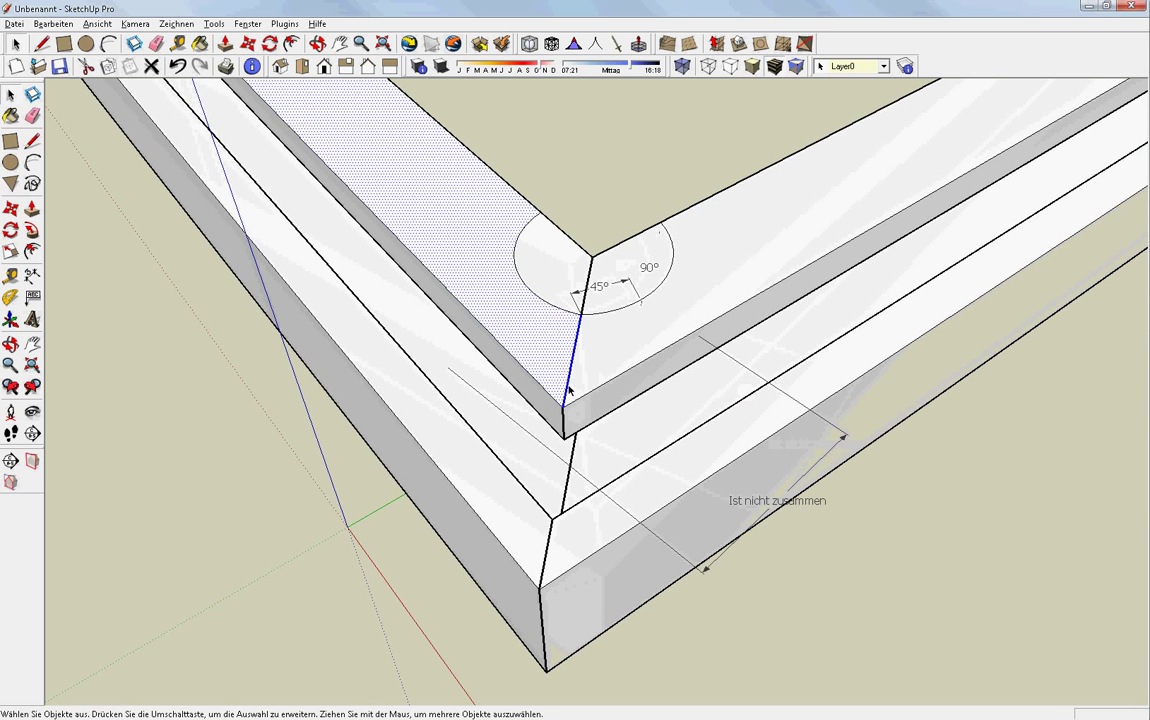
left_click(570, 385)
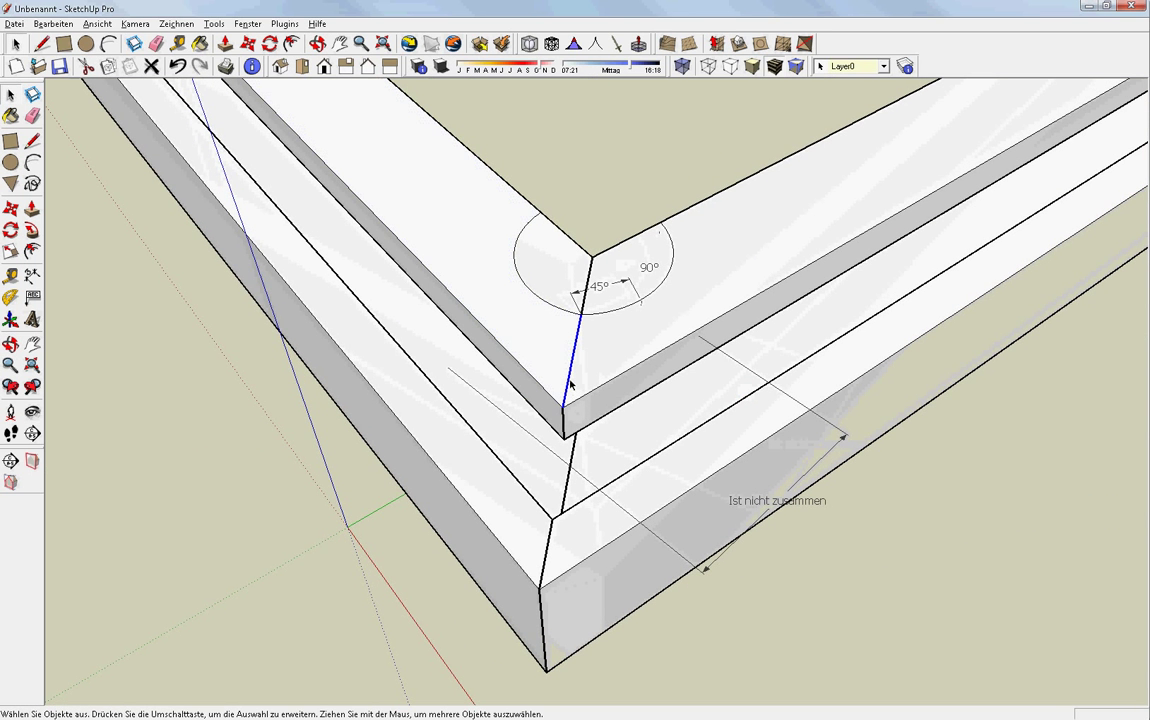
left_click(588, 318)
right_click(618, 354)
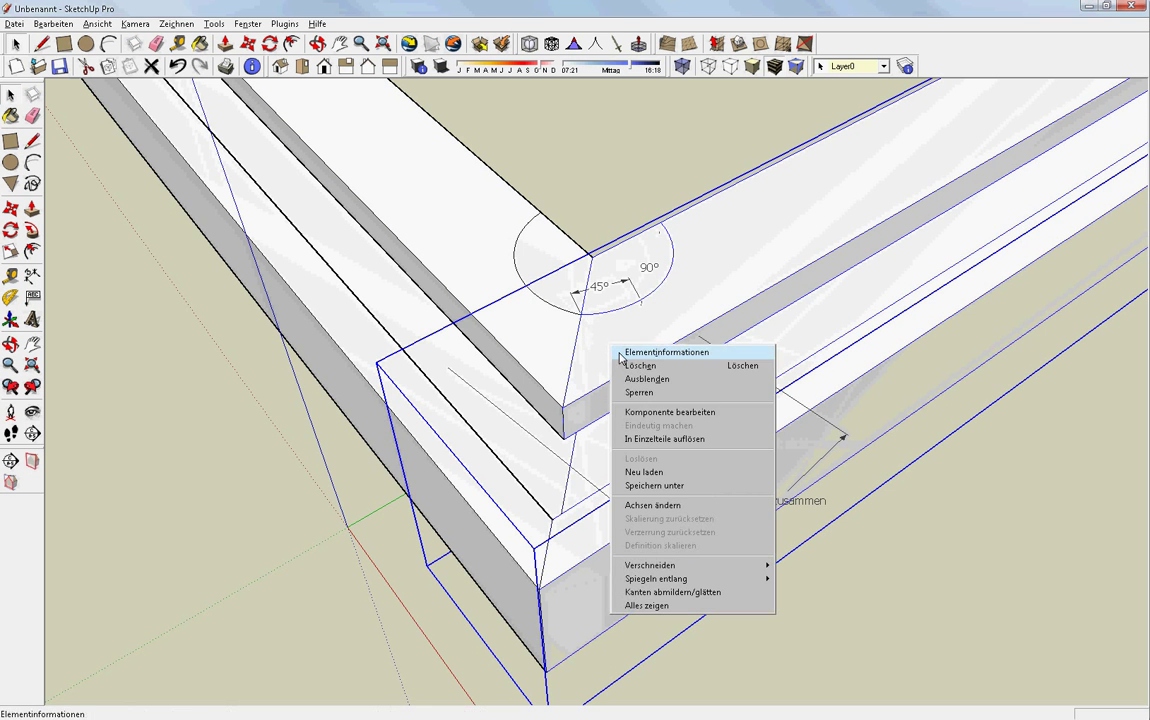
left_click(708, 439)
scroll(549, 136, "down", 2)
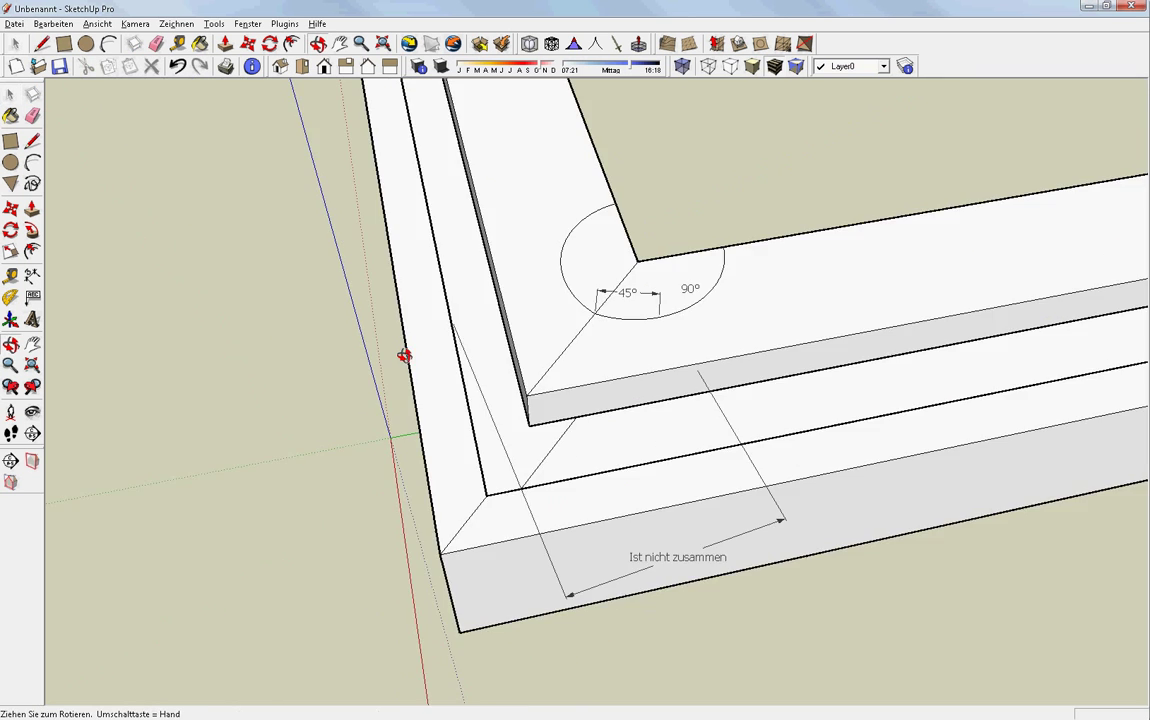
Edit the mitre dimension label from 'Ist nicht zusammen' to 'jetzt schon'
middle_click_drag(549, 136, 326, 321)
scroll(567, 386, "up", 2)
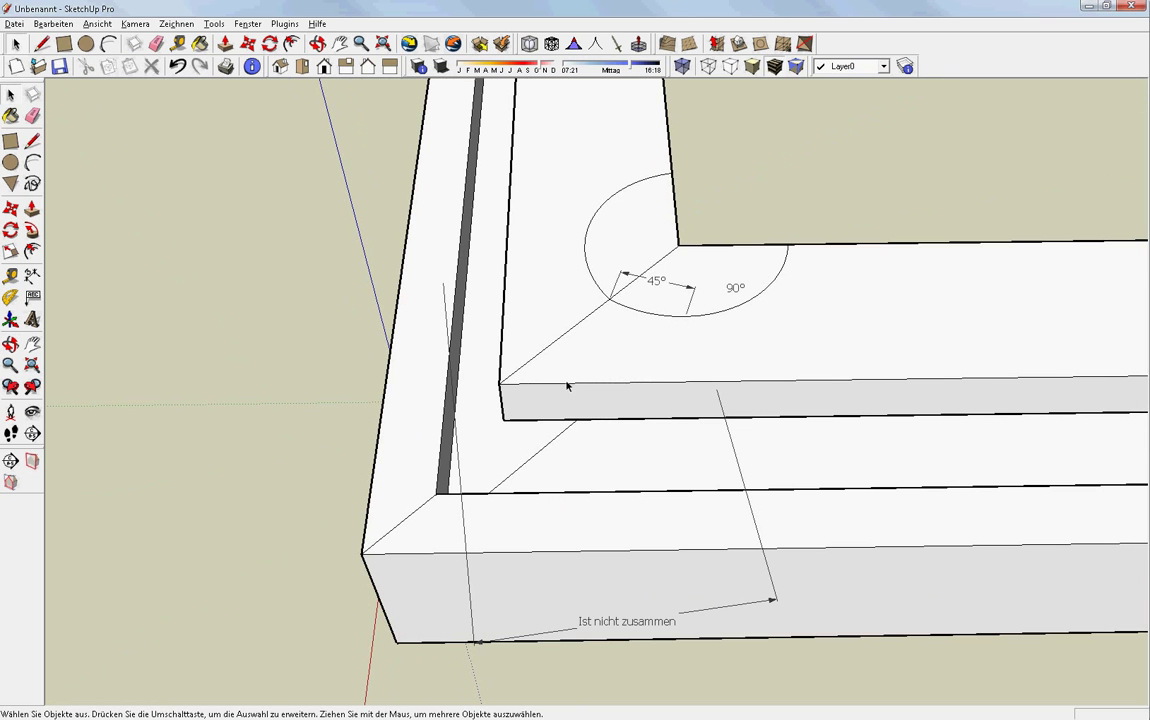
left_click(605, 625)
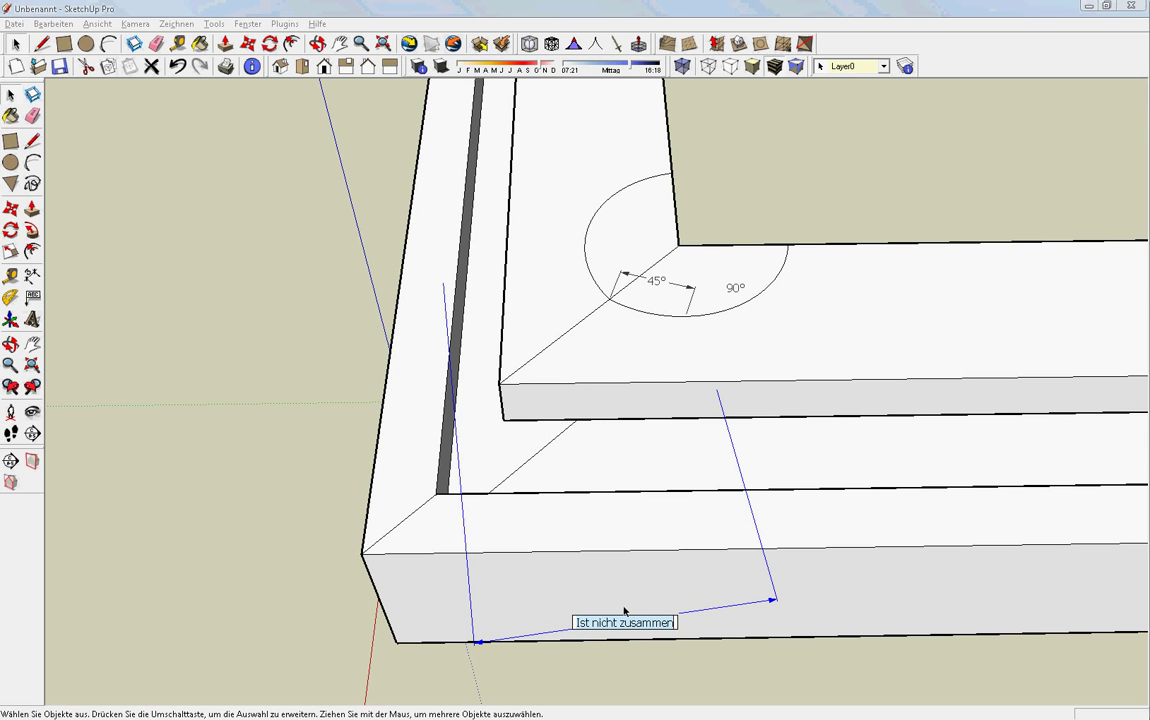
left_click(624, 613)
type("zt")
type(" schon")
key("Return")
mouse_move(548, 518)
middle_mouse_down()
mouse_move(539, 468)
mouse_move(685, 429)
mouse_move(563, 348)
middle_mouse_up()
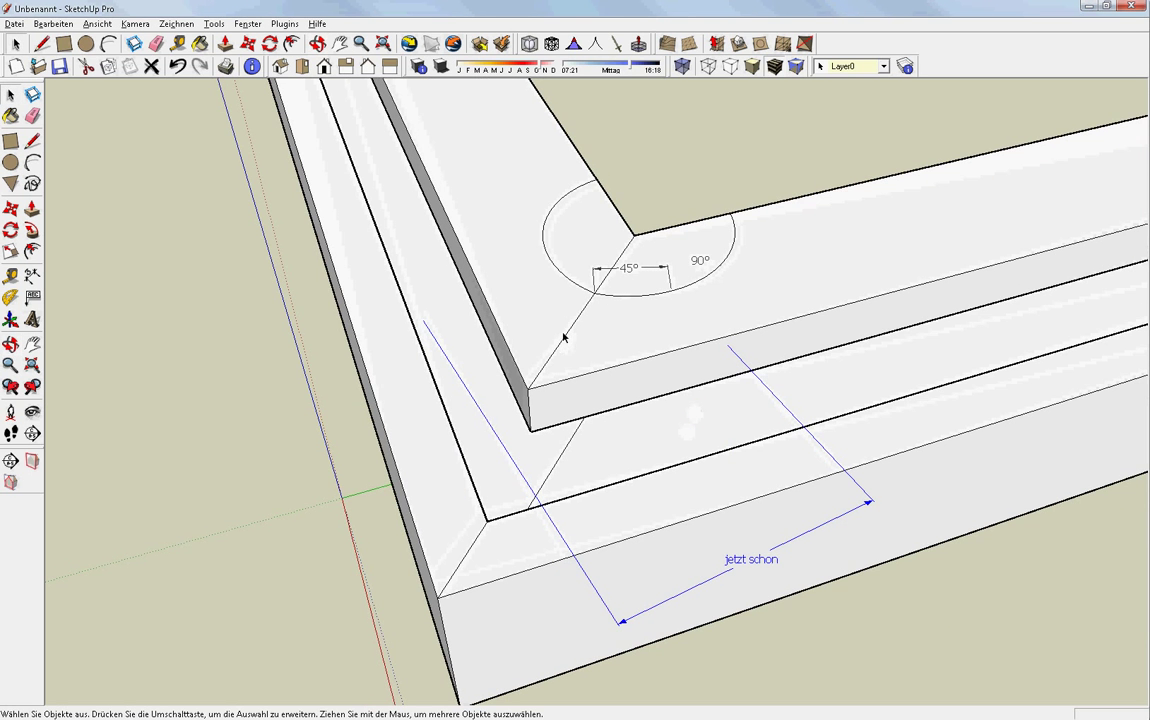
scroll(579, 391, "down", 2)
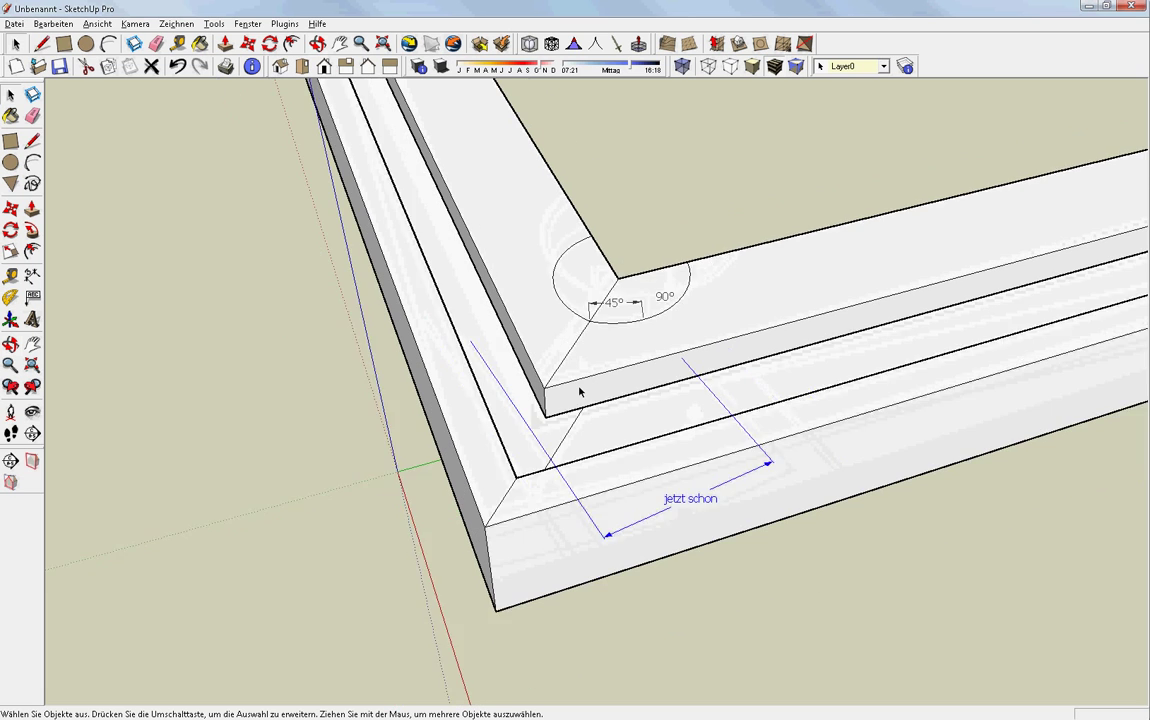
scroll(579, 391, "down", 2)
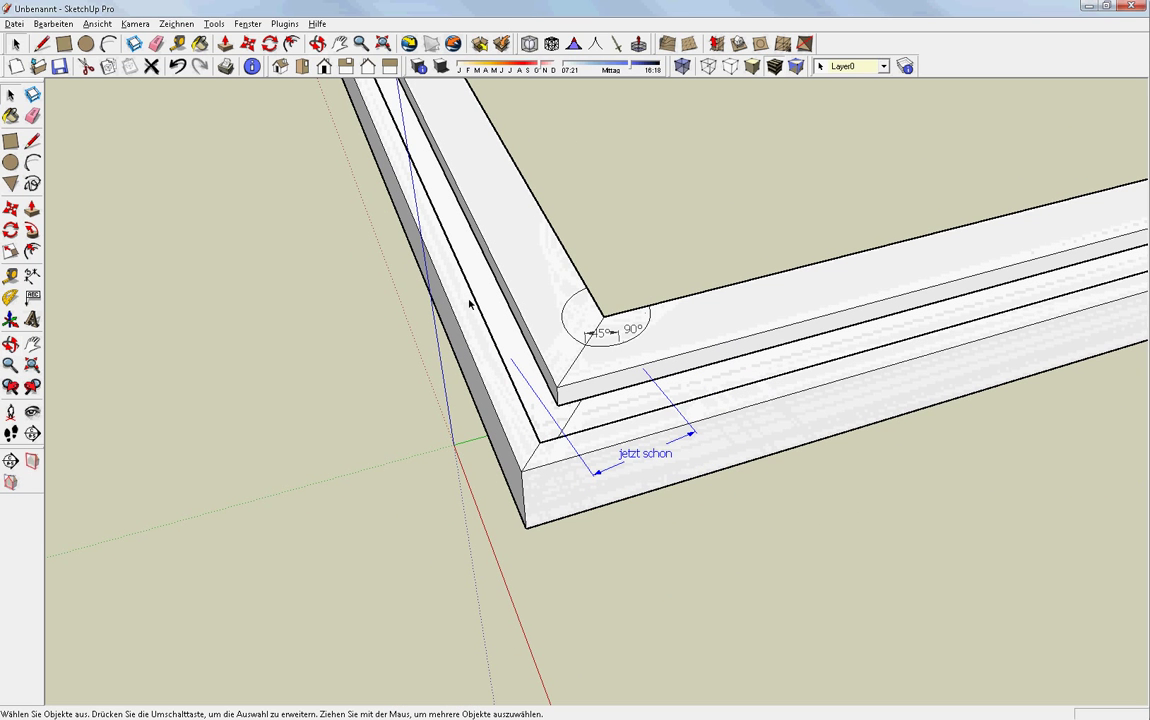